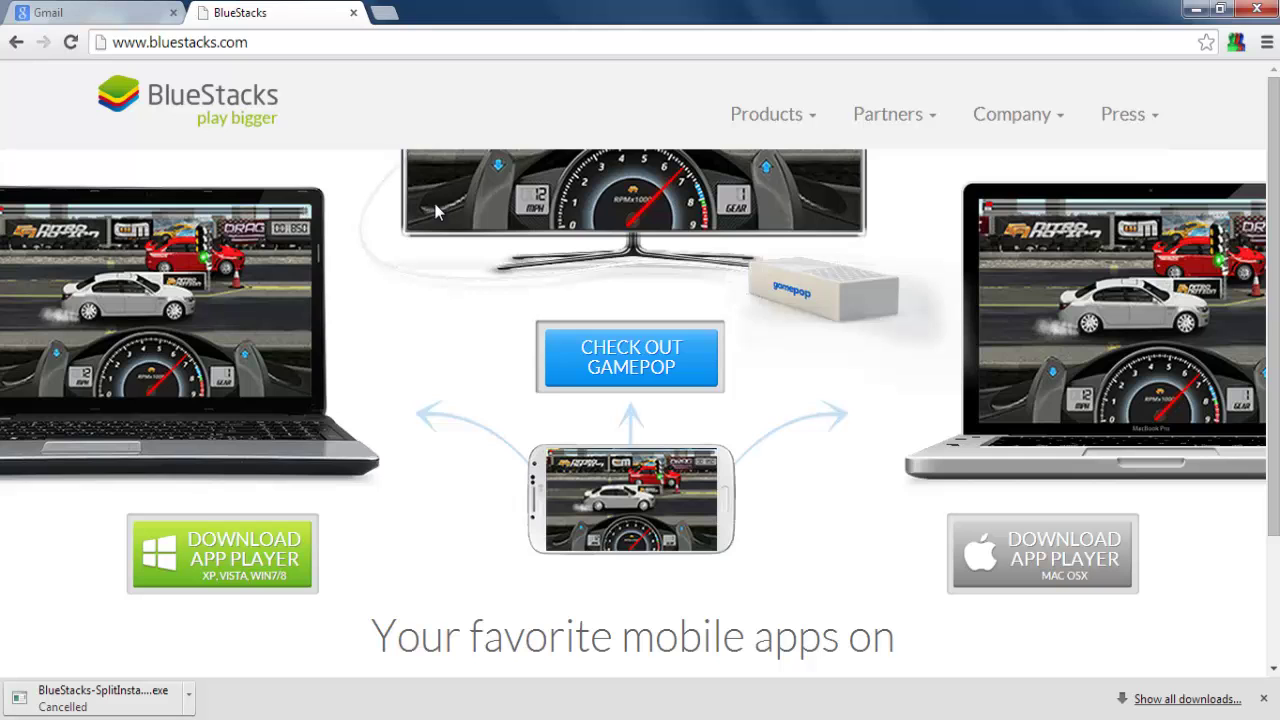
pyautogui.click(272, 44)
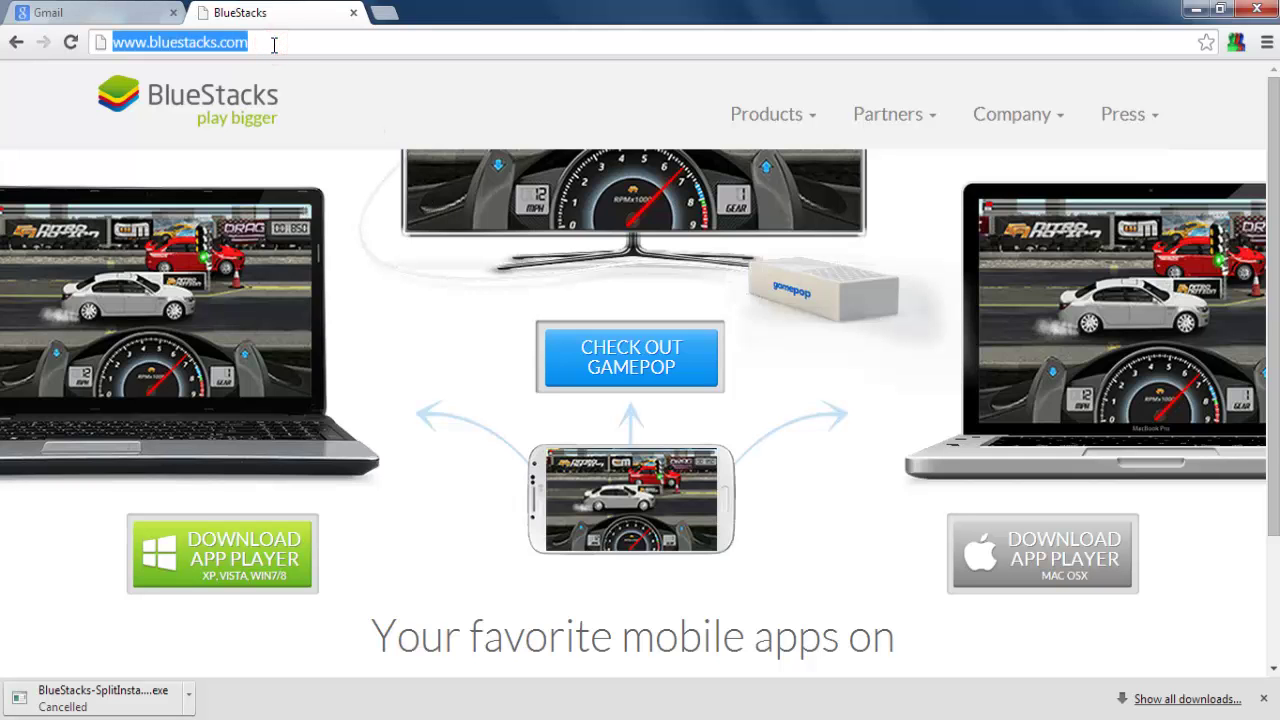
pyautogui.click(273, 44)
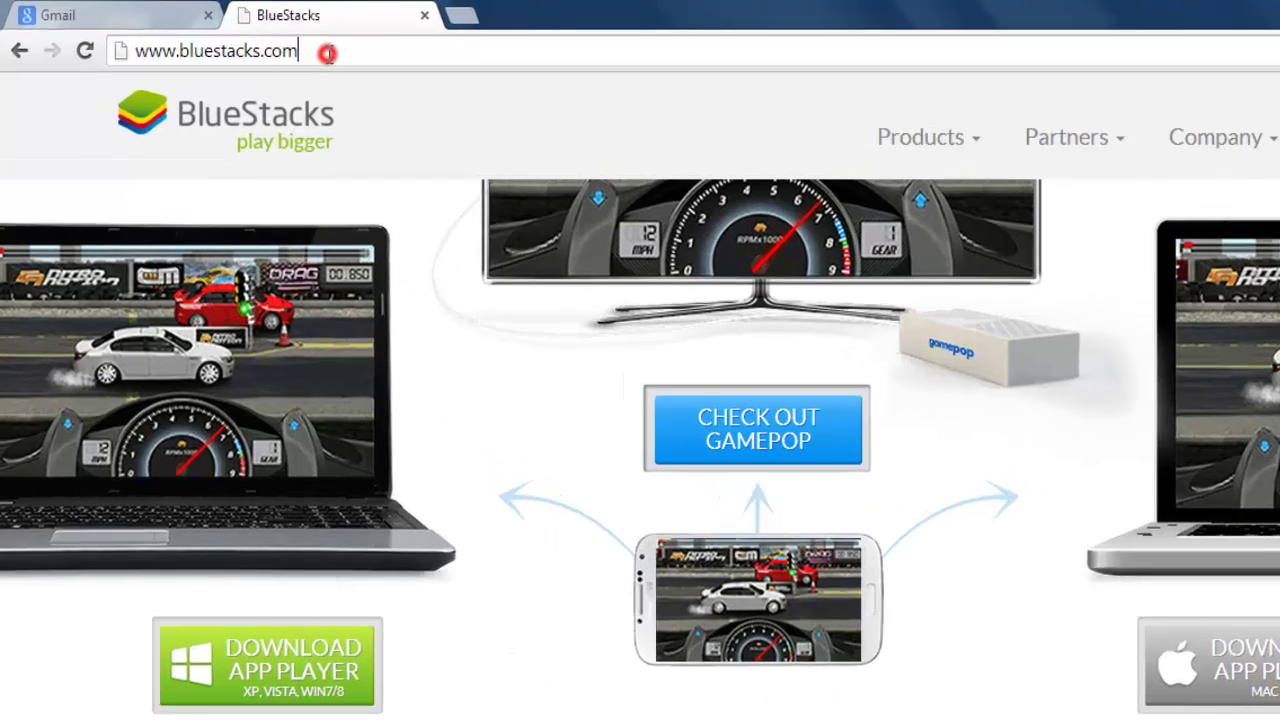
pyautogui.click(328, 41)
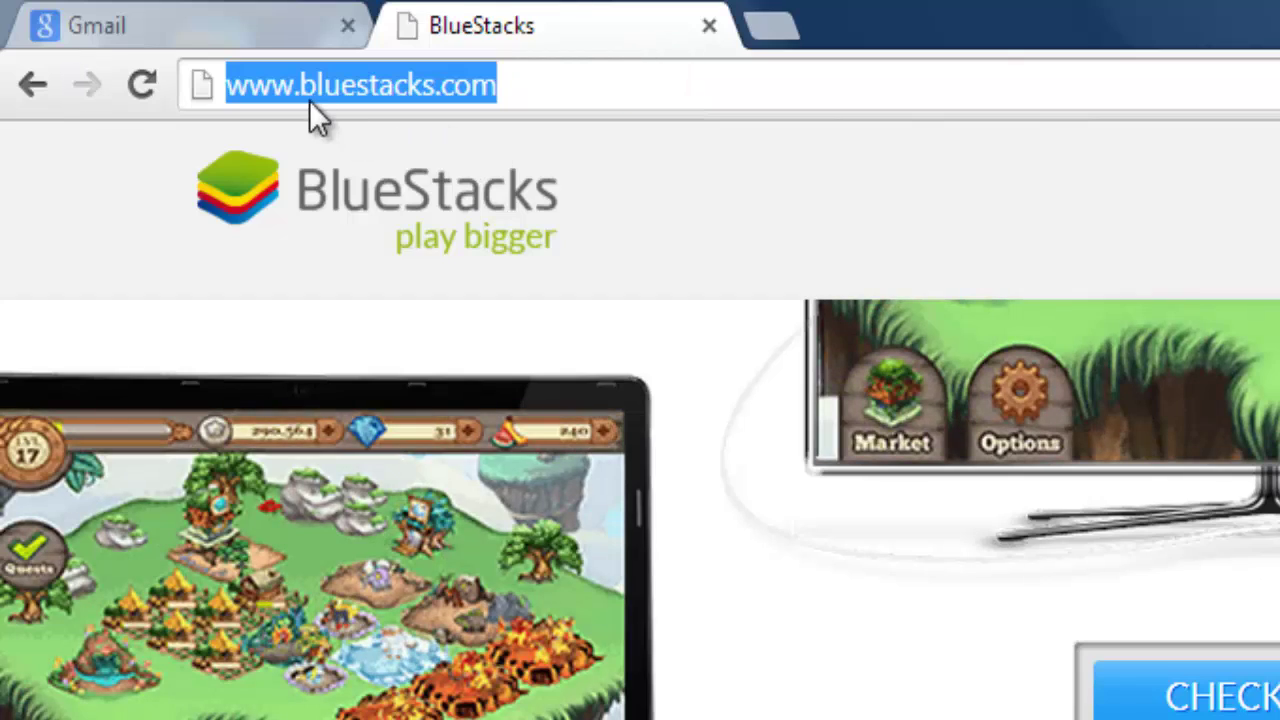
pyautogui.click(562, 82)
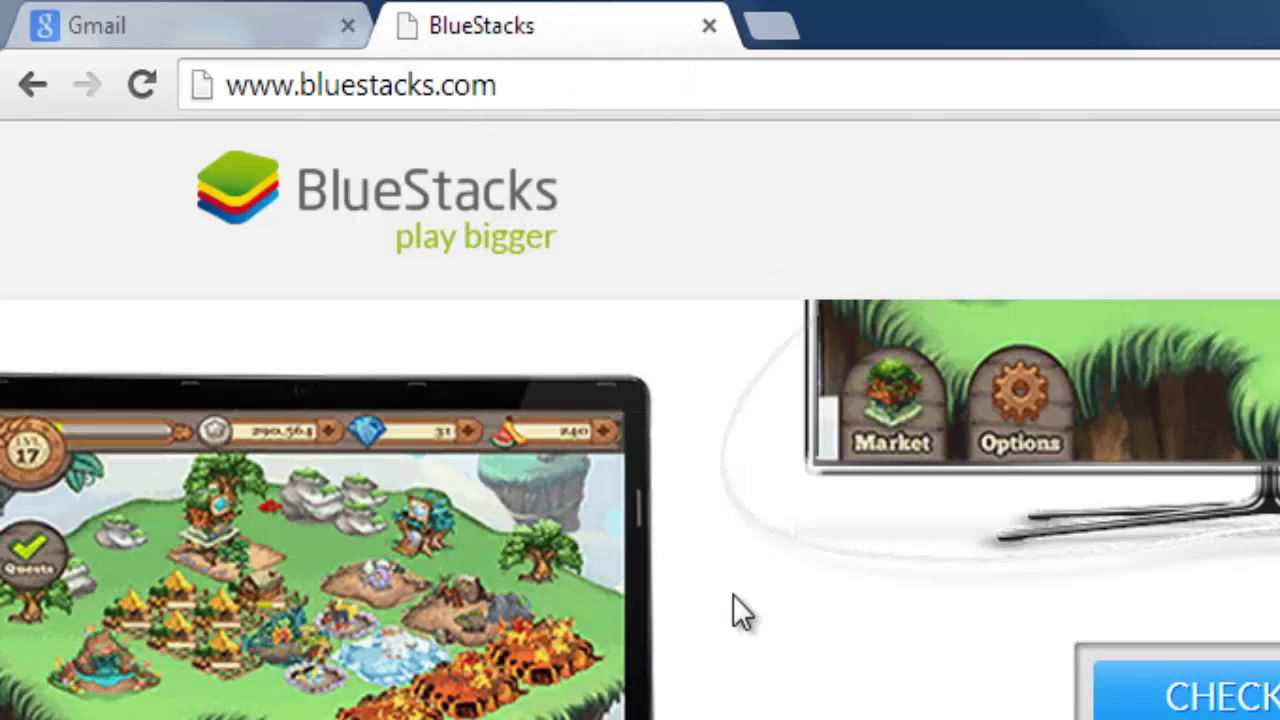
# Download the Windows (XP, Vista, Win7/8) version of the App Player from the BlueStacks website.
pyautogui.scroll(-3, 548, 715)
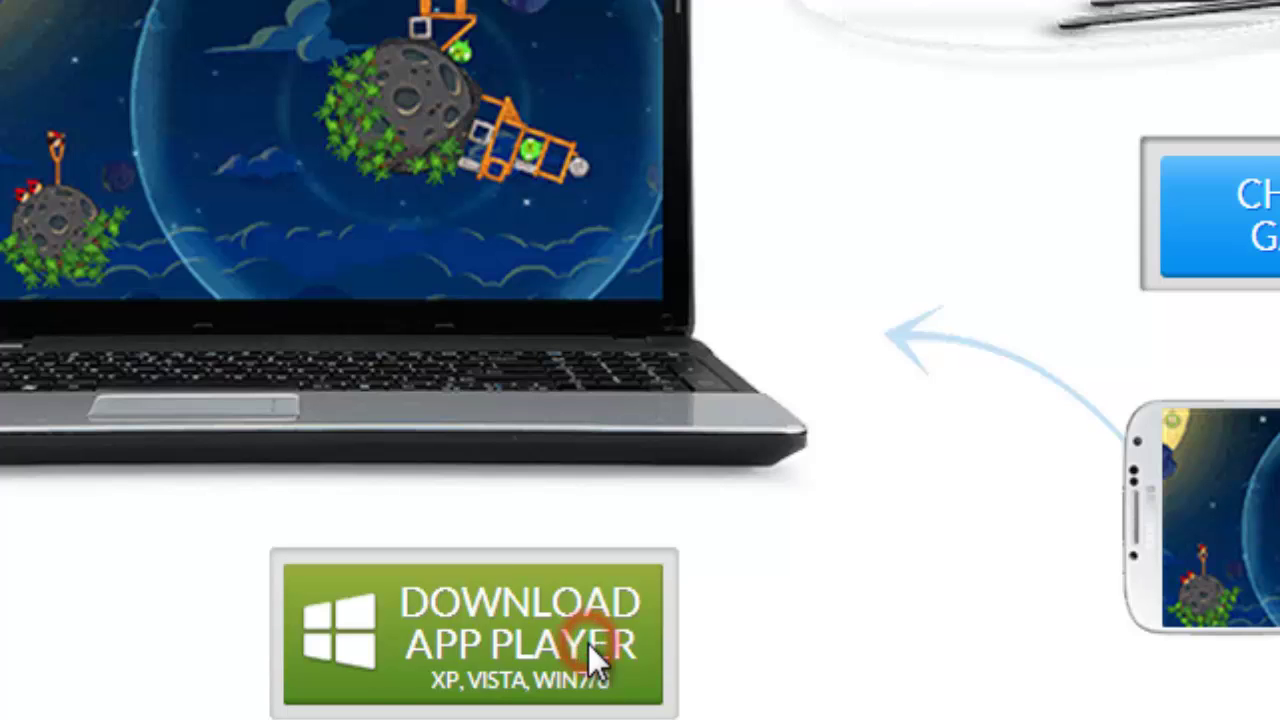
pyautogui.click(588, 644)
pyautogui.scroll(-2, 886, 491)
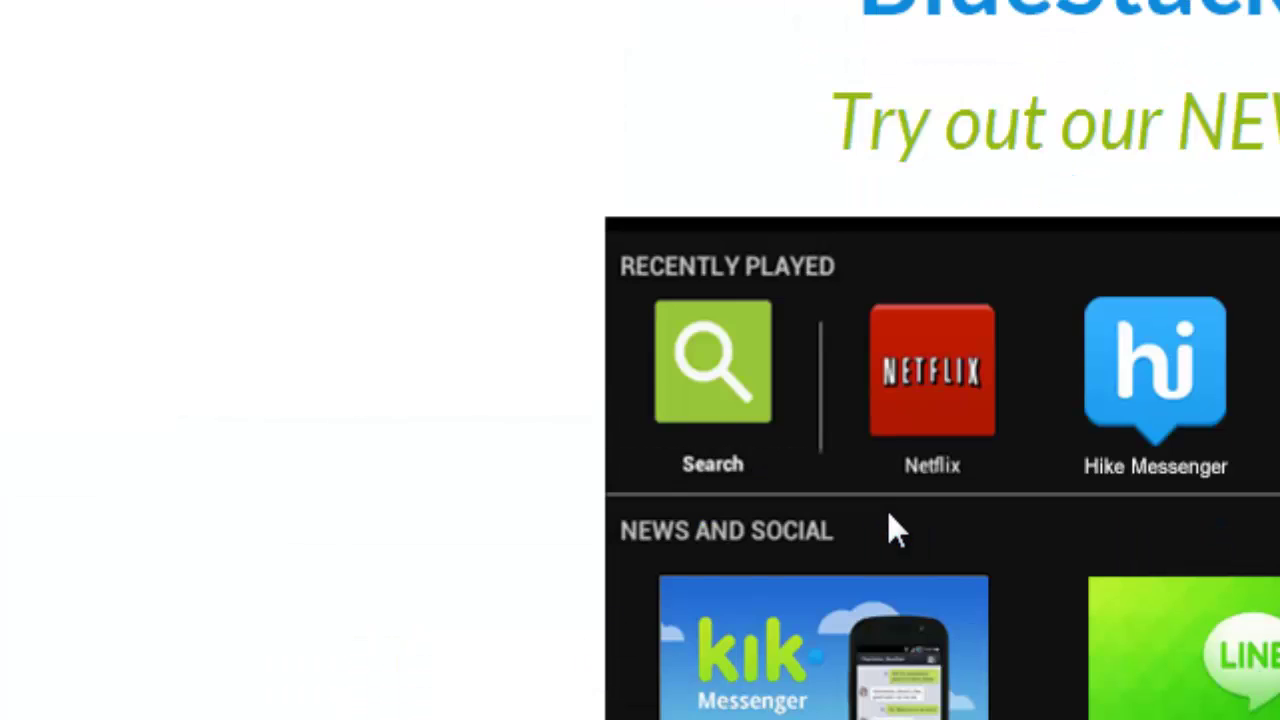
pyautogui.scroll(-3, 887, 510)
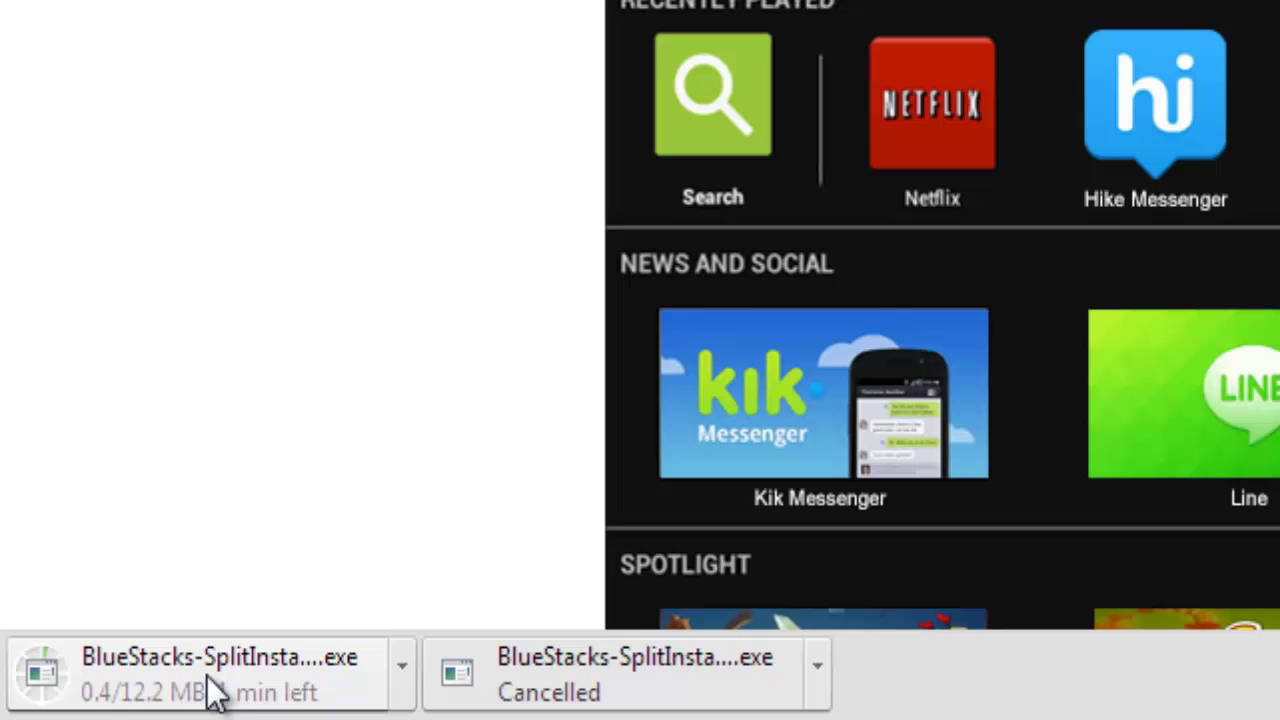
pyautogui.scroll(-2, 590, 165)
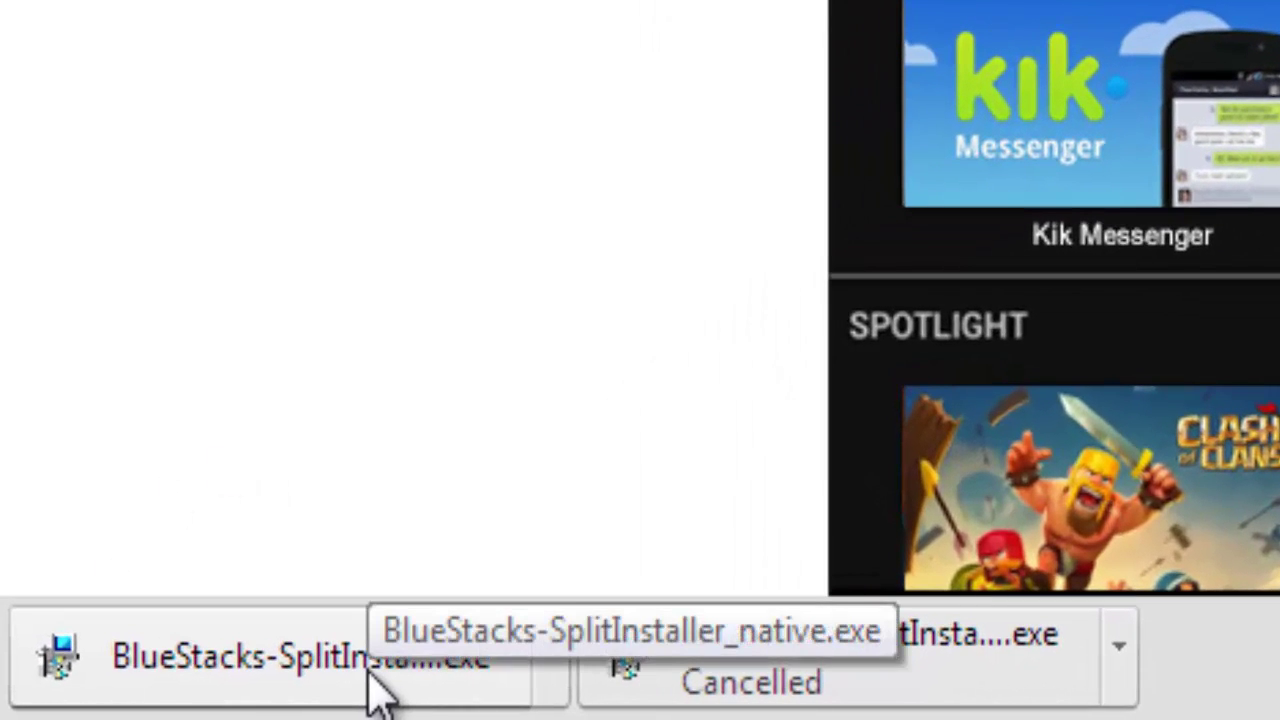
# Run the downloaded BlueStacks-SplitInstaller_native.exe and allow the BlueStacks Installer to access the Internet in the AVG firewall.
pyautogui.click(372, 670)
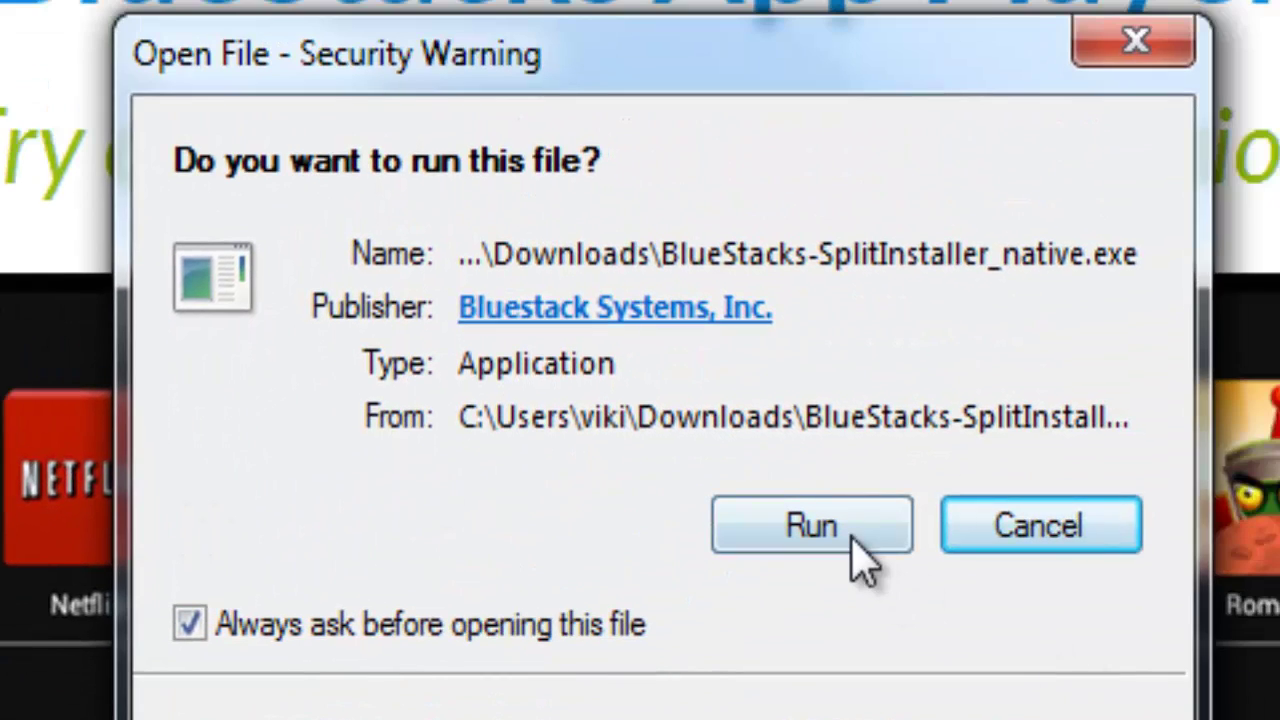
pyautogui.click(850, 535)
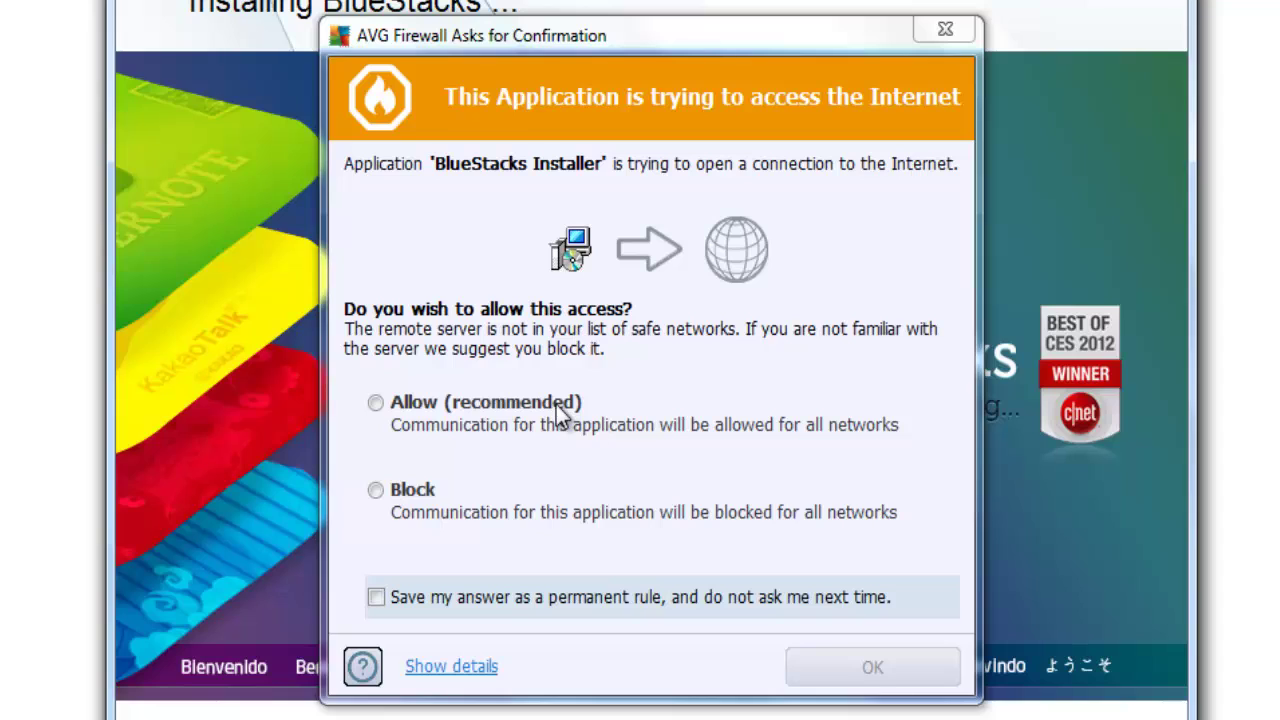
pyautogui.click(556, 403)
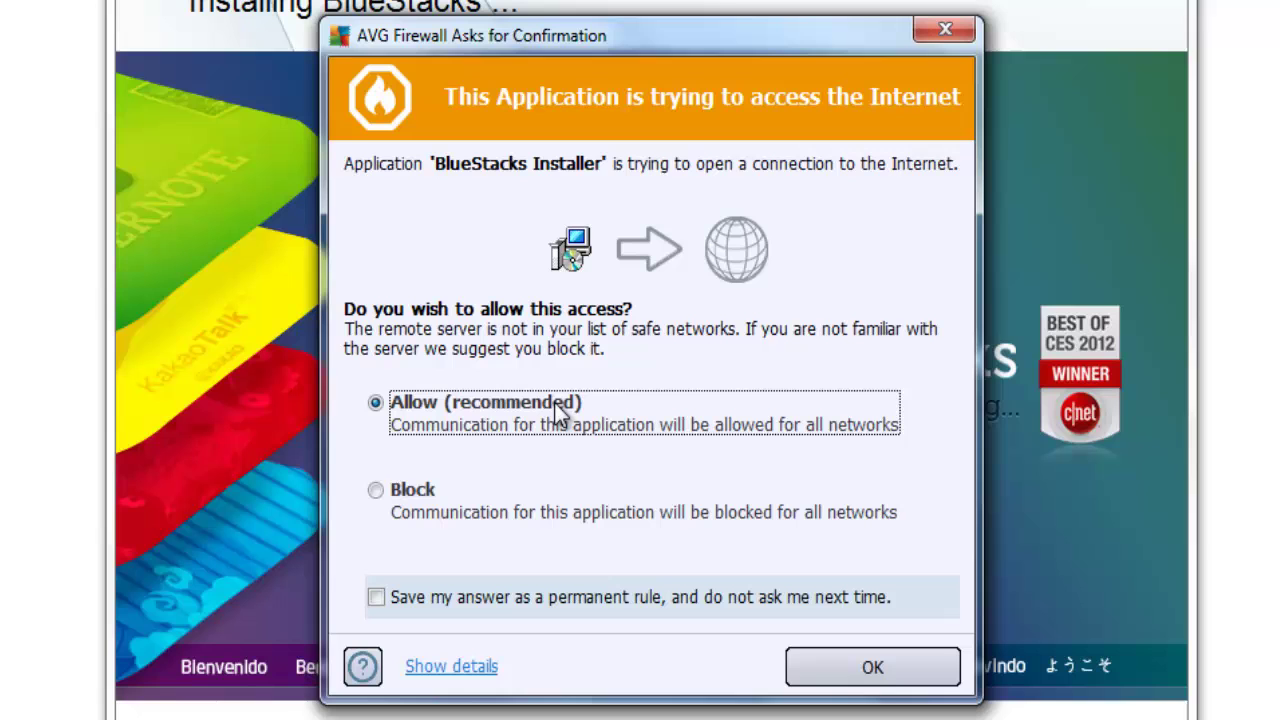
pyautogui.click(895, 683)
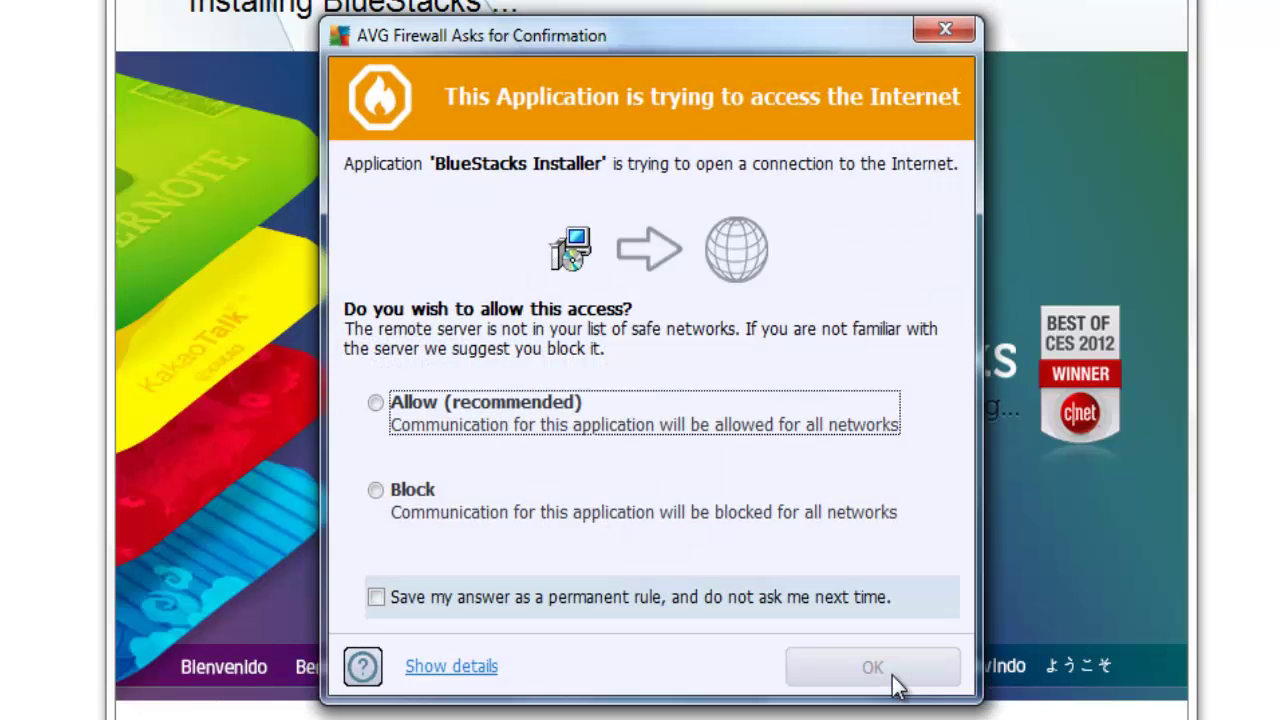
pyautogui.click(537, 415)
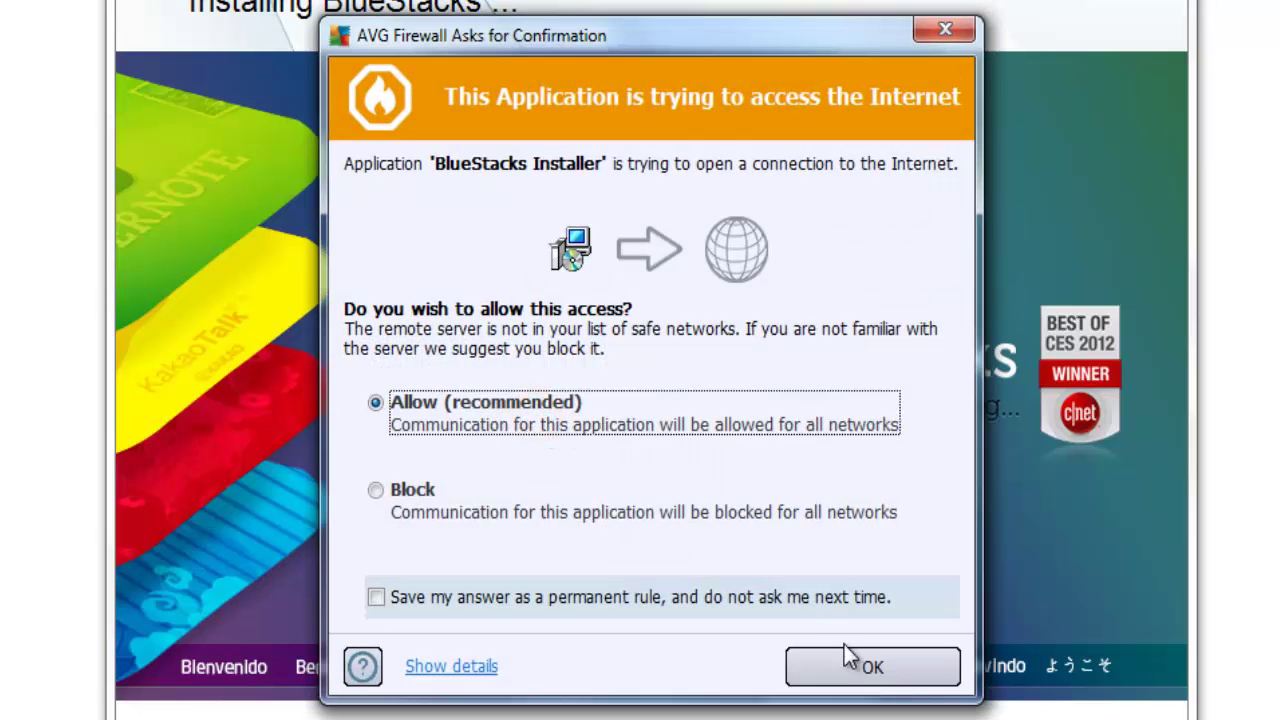
pyautogui.click(847, 680)
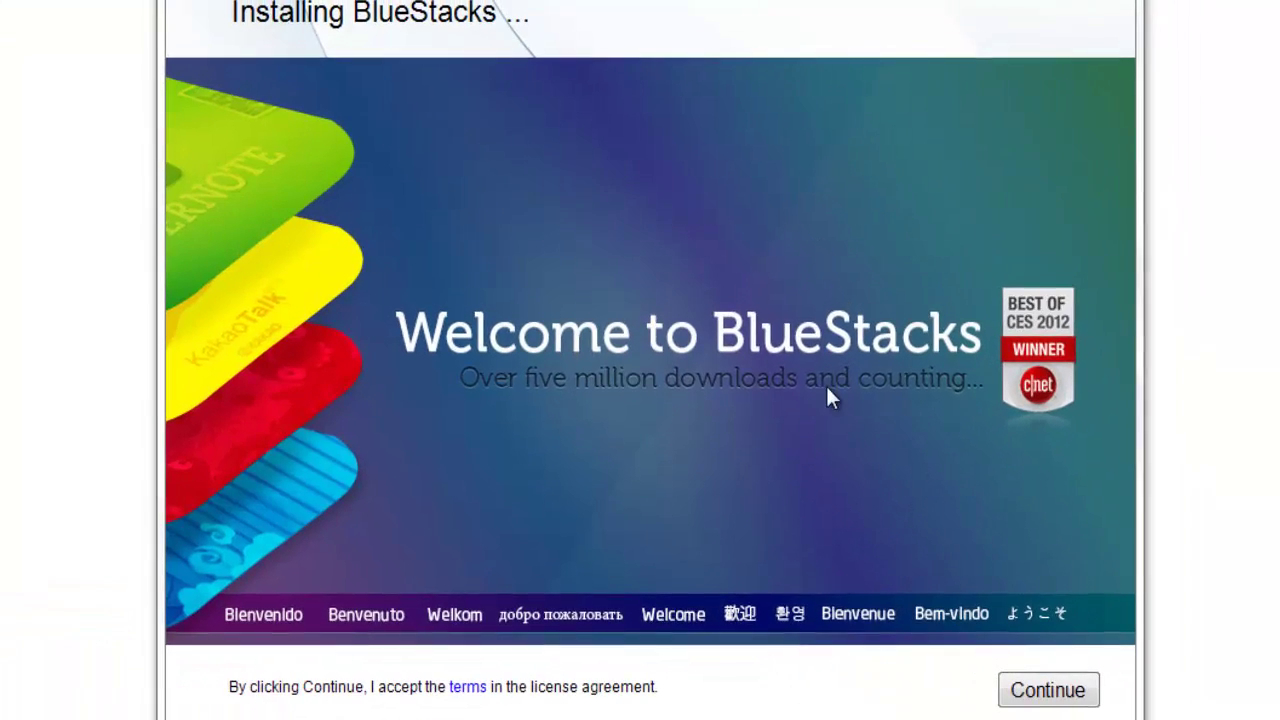
# Accept the license terms and install BlueStacks with data location C:\ProgramData, app store access and app notifications enabled.
pyautogui.click(1045, 692)
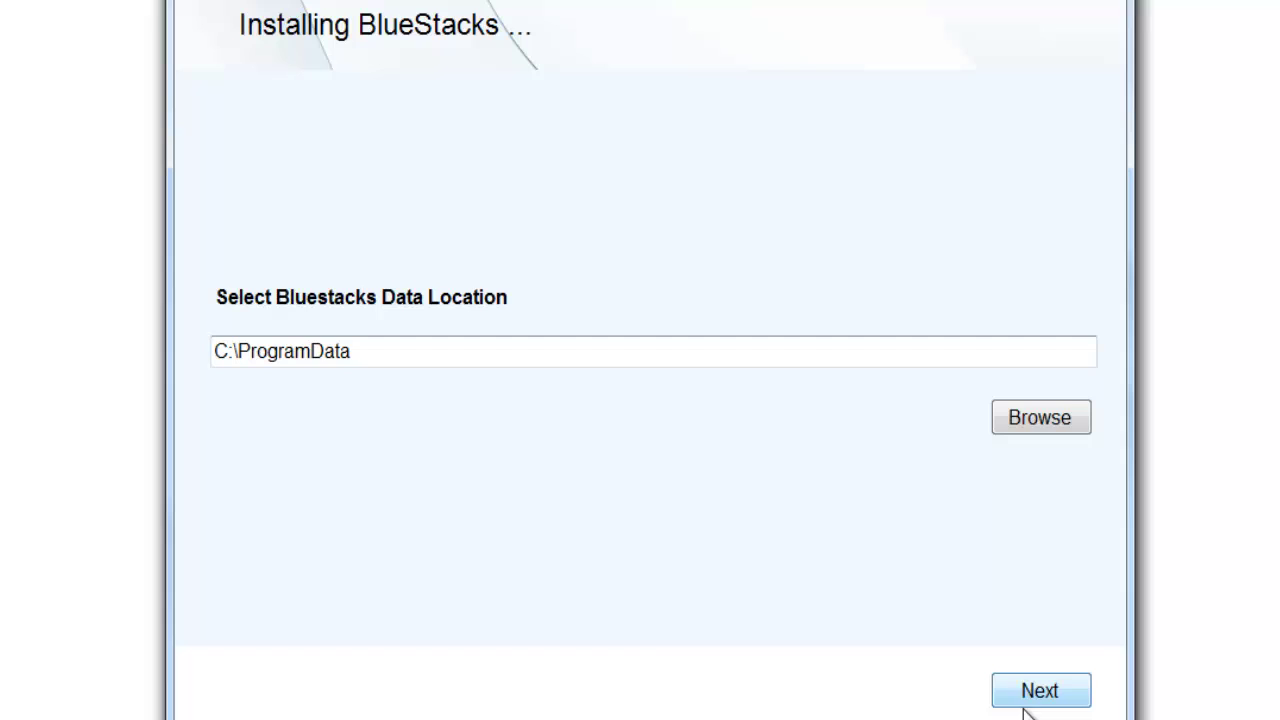
pyautogui.click(1035, 703)
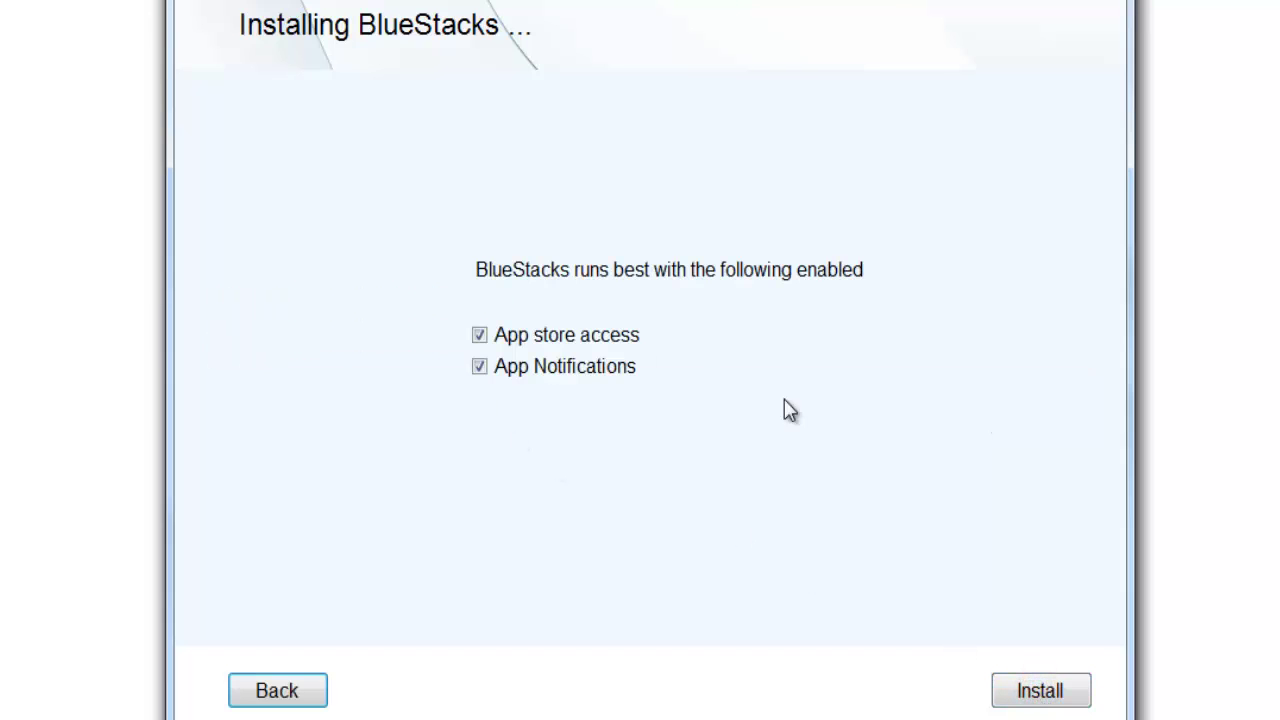
pyautogui.click(1040, 692)
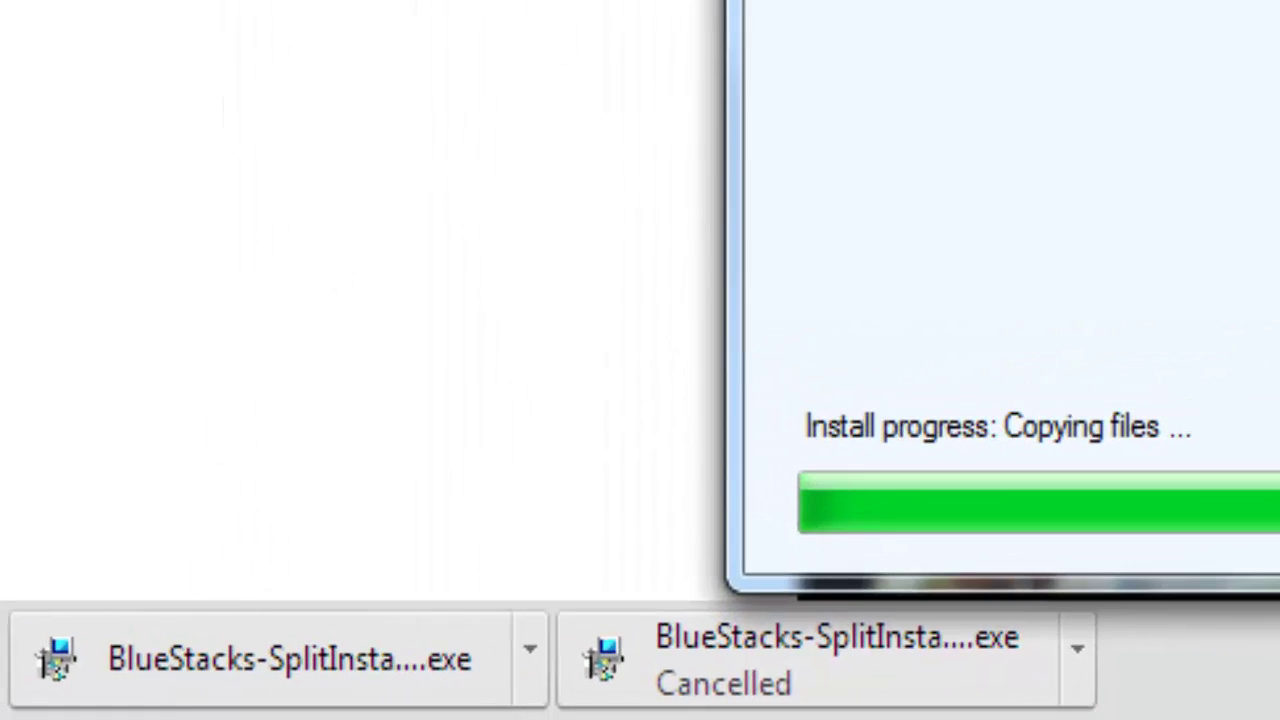
# Open the driver properties of the Intel(R) HD Graphics 3000 adapter from the advanced screen resolution settings in Control Panel.
pyautogui.press('super')
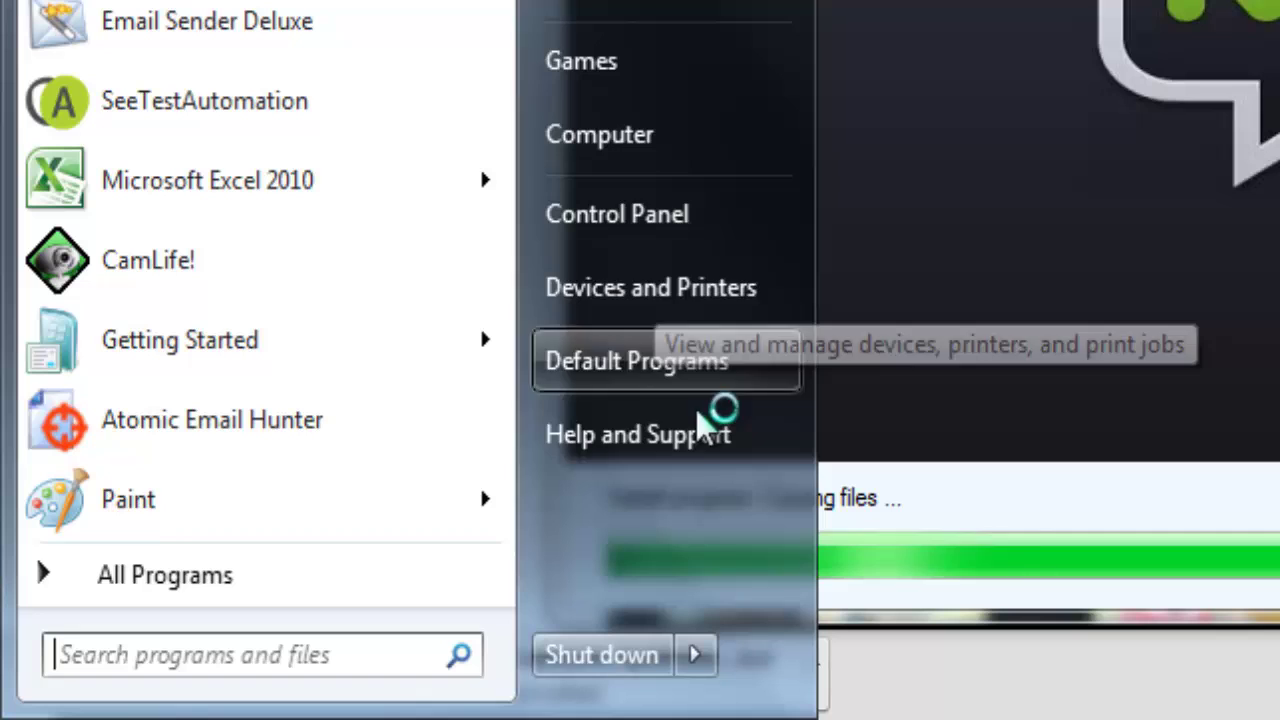
pyautogui.rightClick(612, 134)
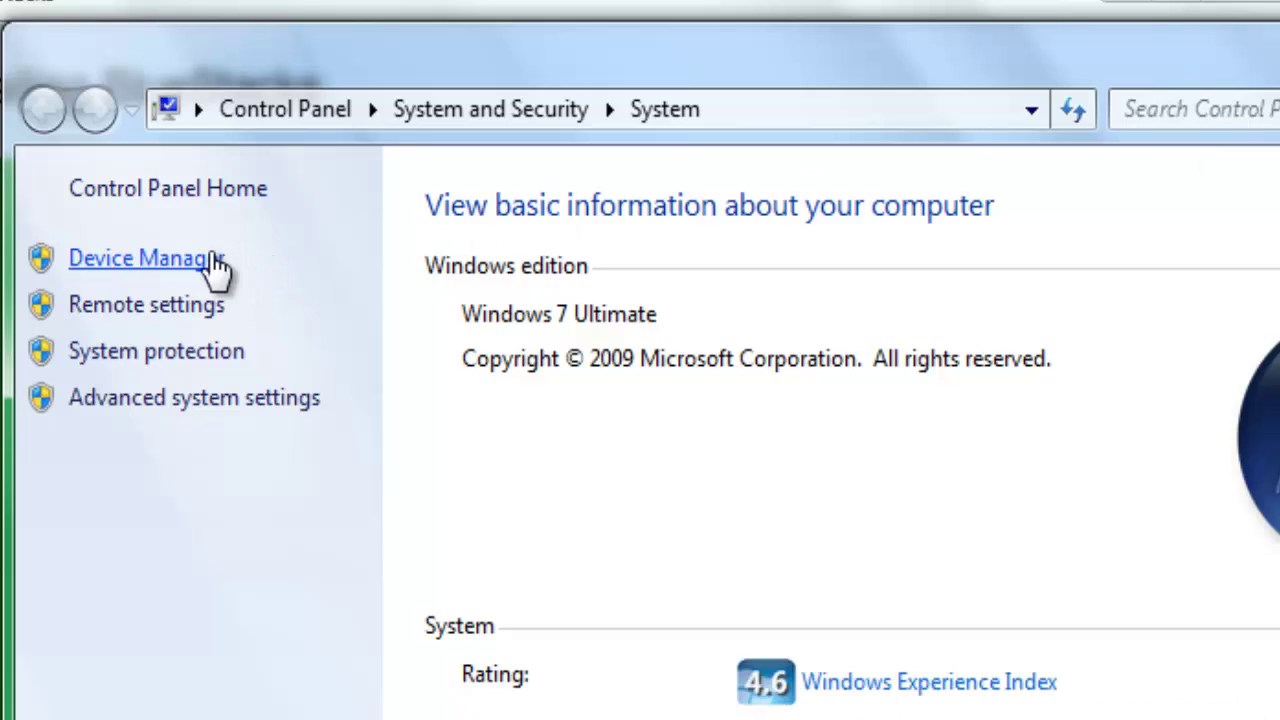
pyautogui.click(190, 192)
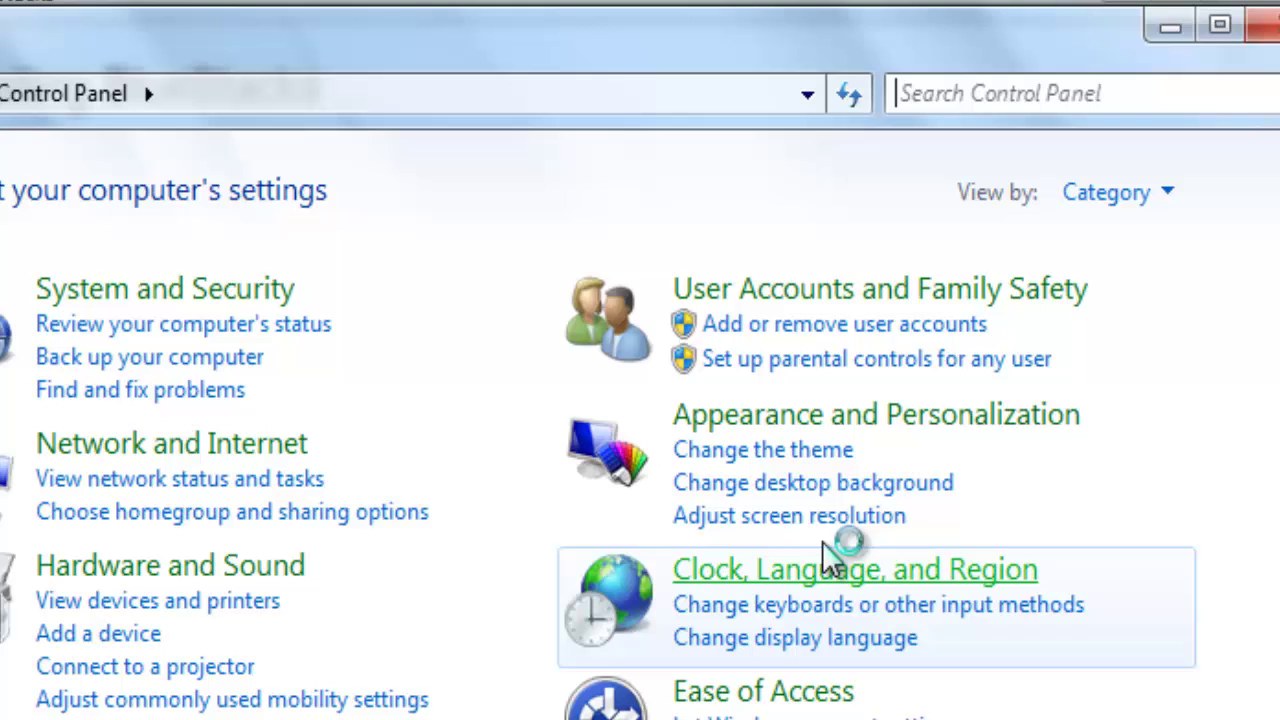
pyautogui.click(779, 518)
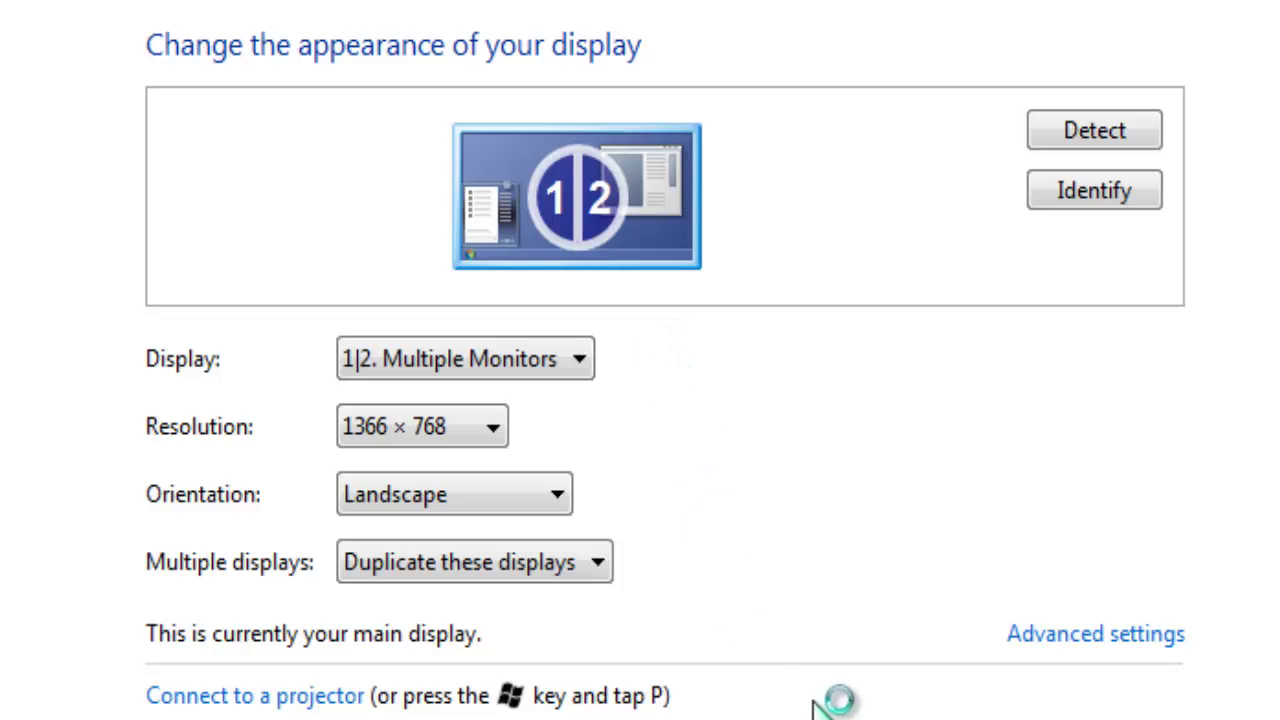
pyautogui.click(1120, 636)
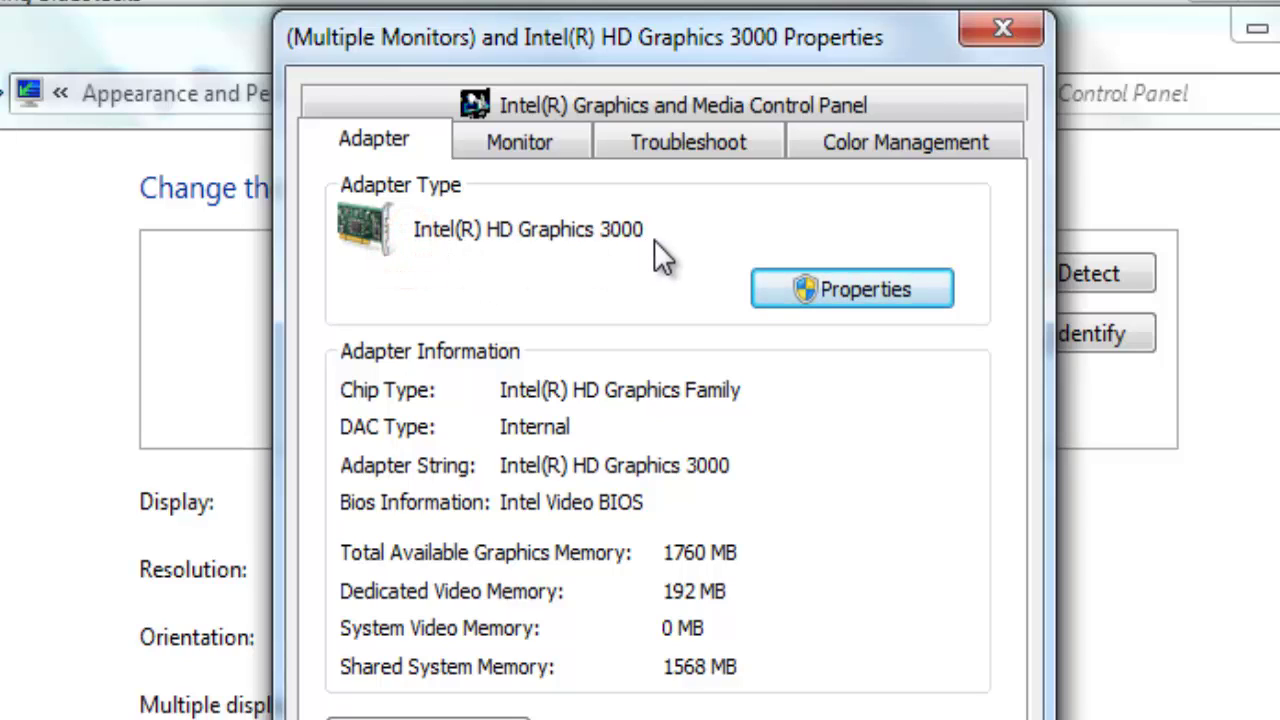
pyautogui.click(858, 288)
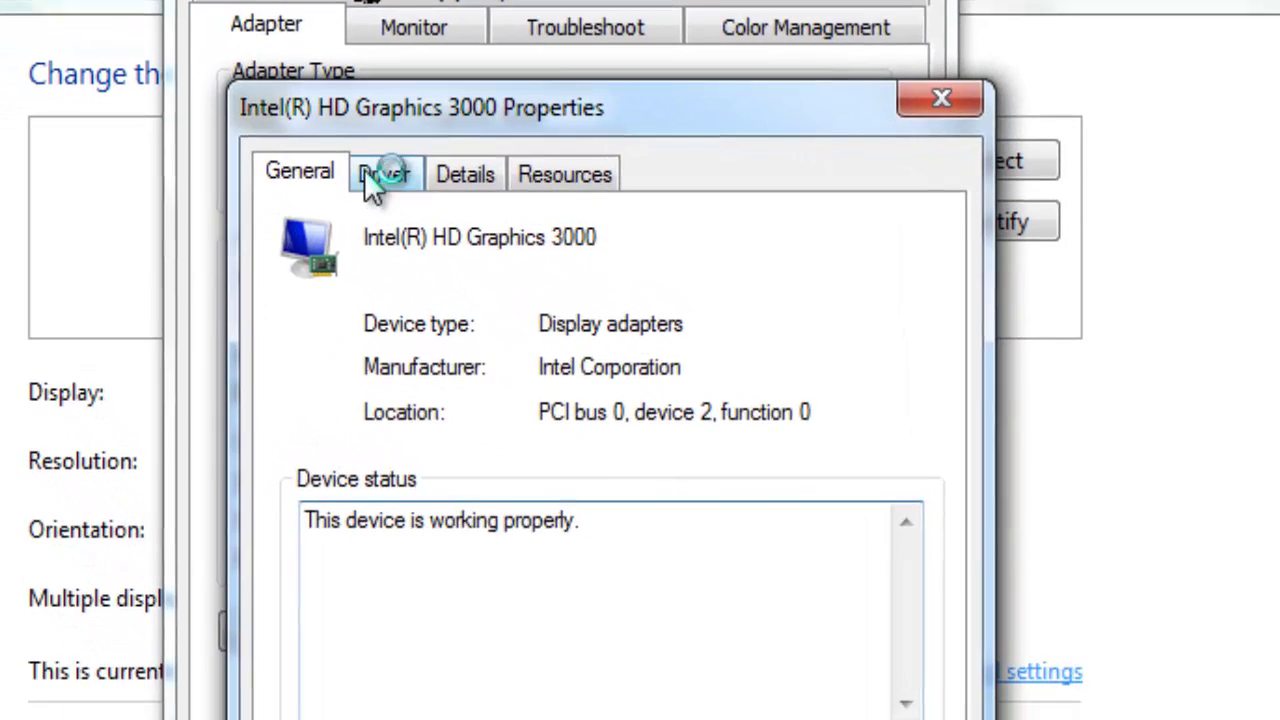
pyautogui.click(474, 280)
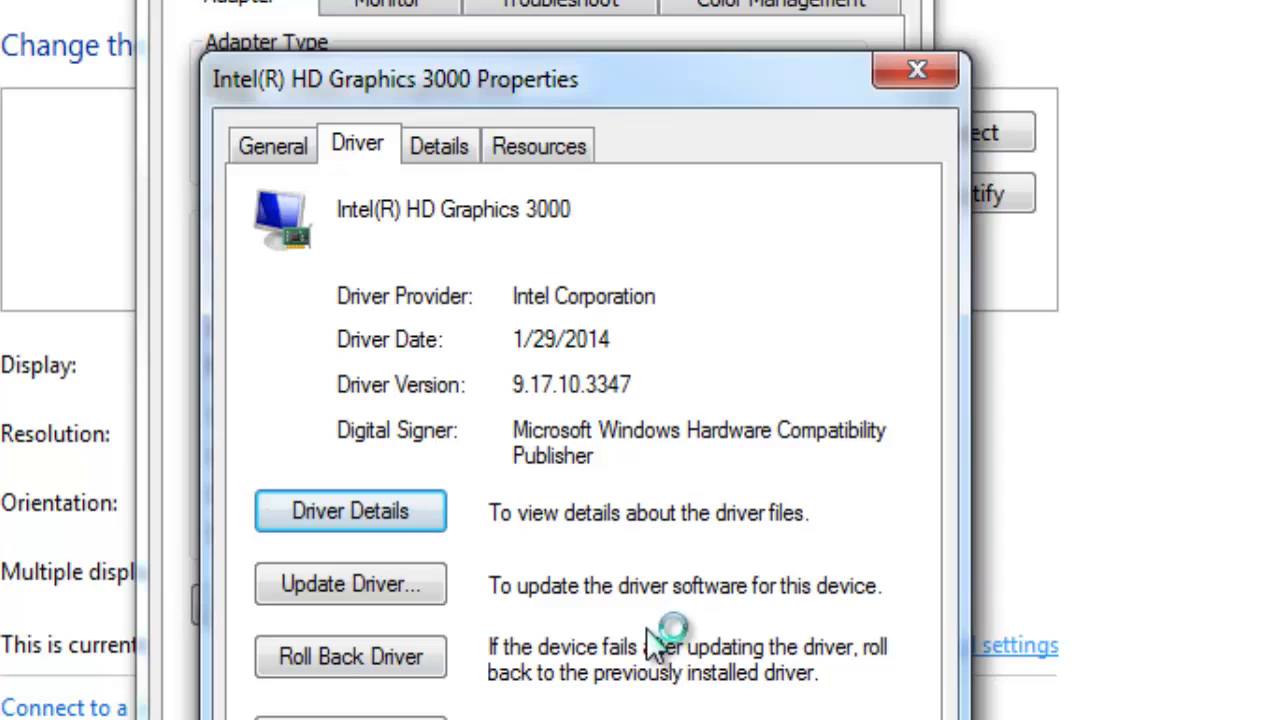
# Search automatically for updated driver software for the Intel(R) HD Graphics 3000 adapter, and close the update and properties windows.
pyautogui.click(378, 596)
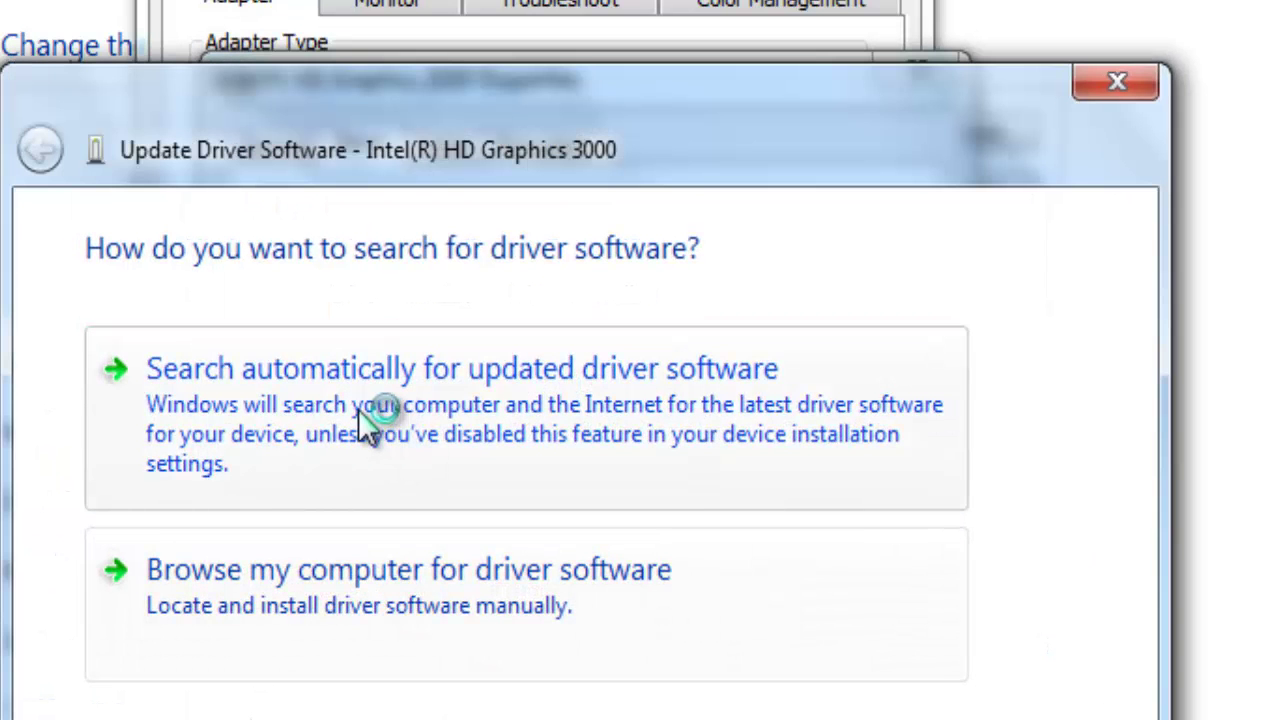
pyautogui.click(366, 425)
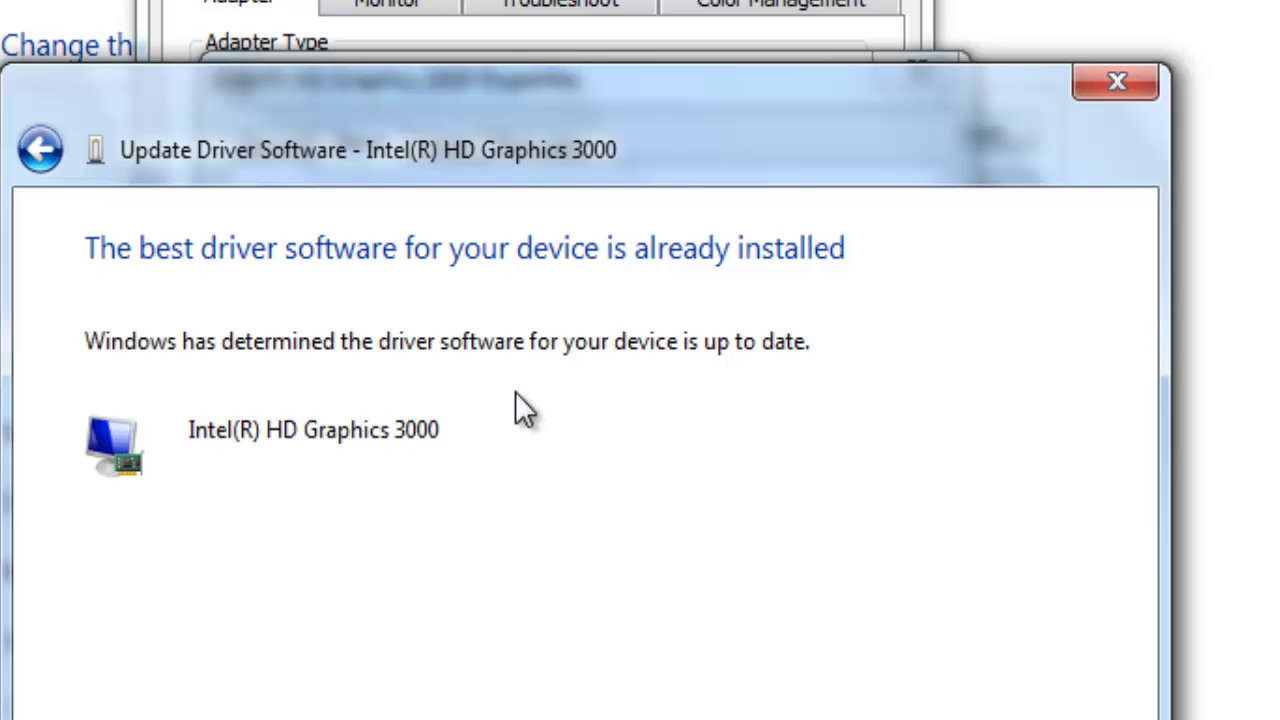
pyautogui.press('Escape')
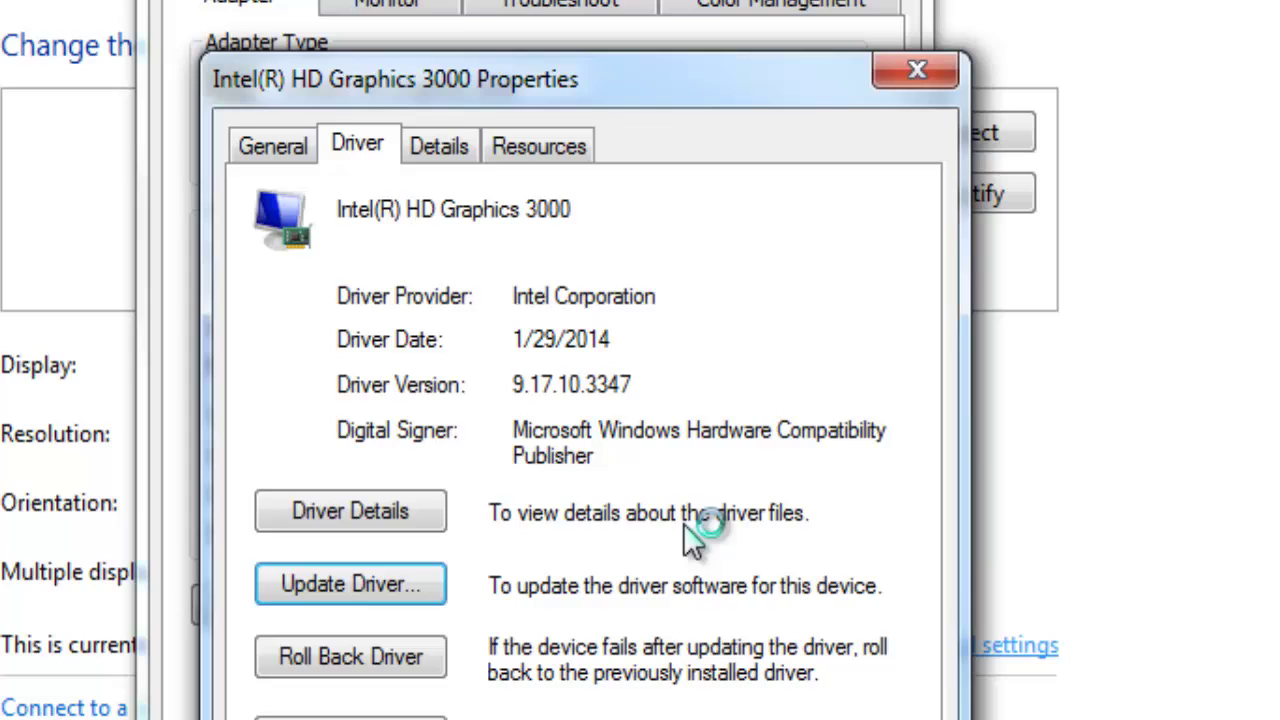
pyautogui.press('Escape')
pyautogui.press('Escape')
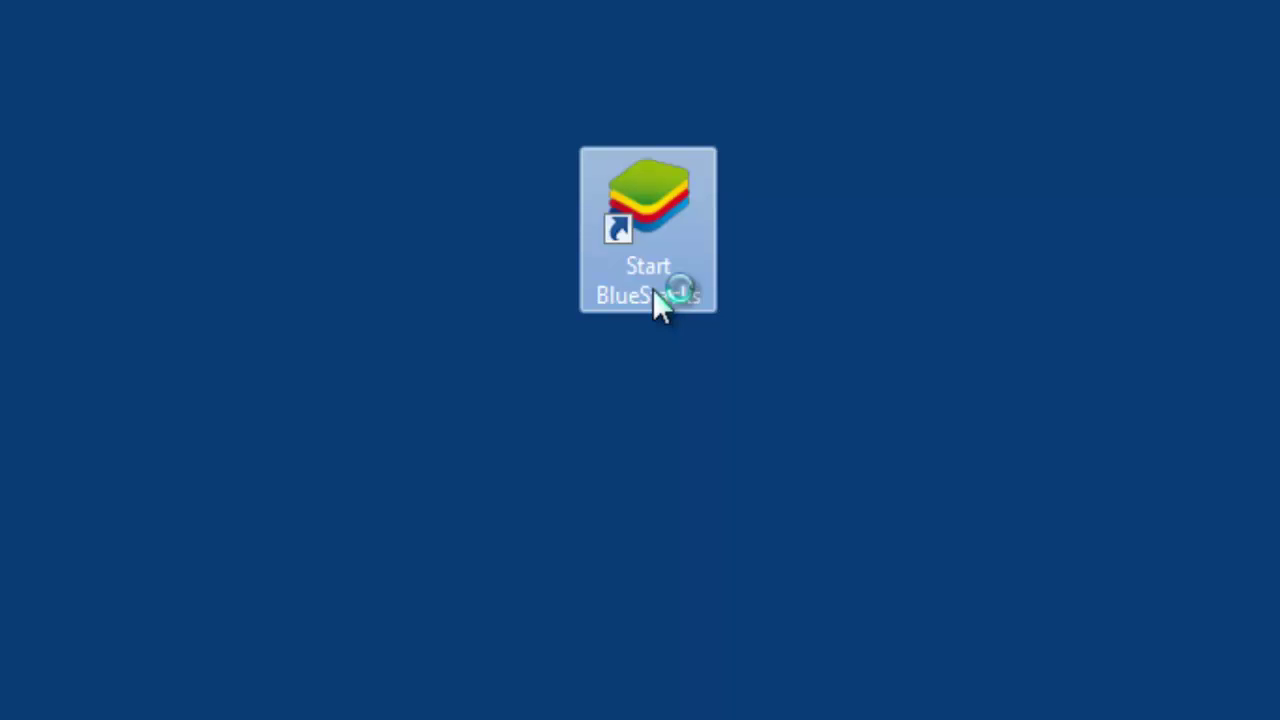
# Start BlueStacks from the desktop shortcut and allow the BlueStacks Agent to access the Internet through the firewall.
pyautogui.doubleClick(652, 289)
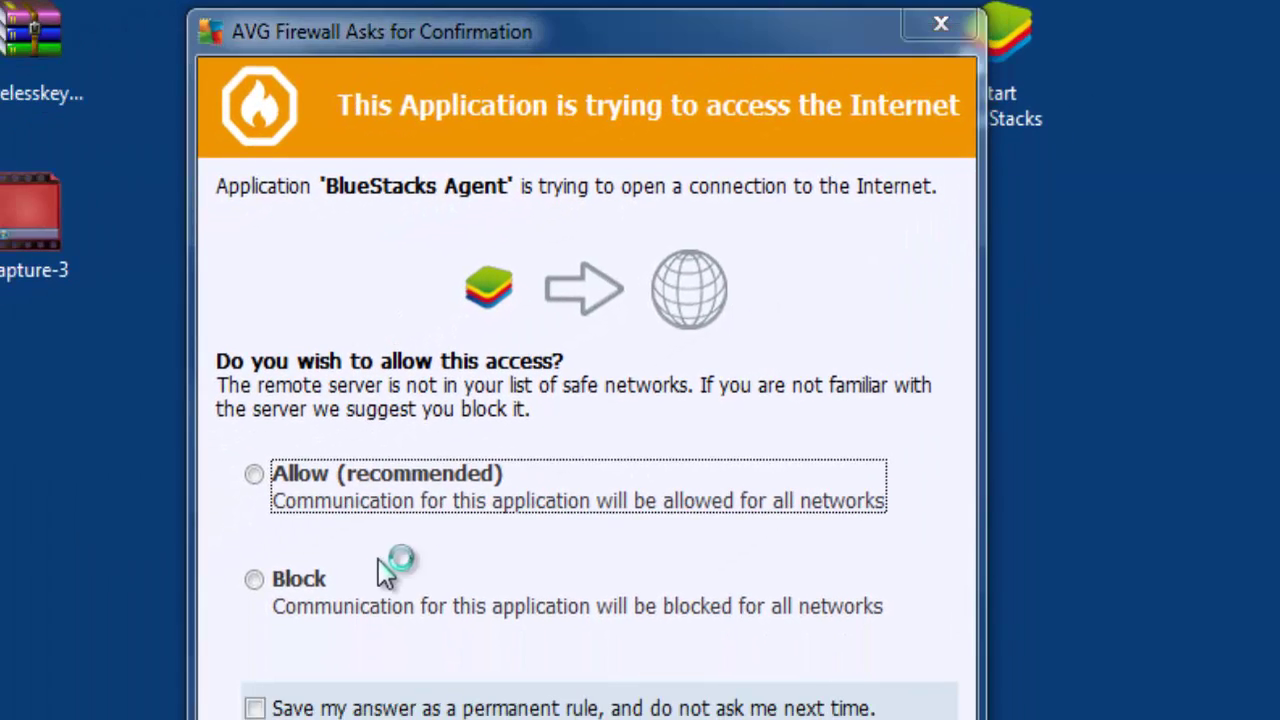
pyautogui.click(415, 490)
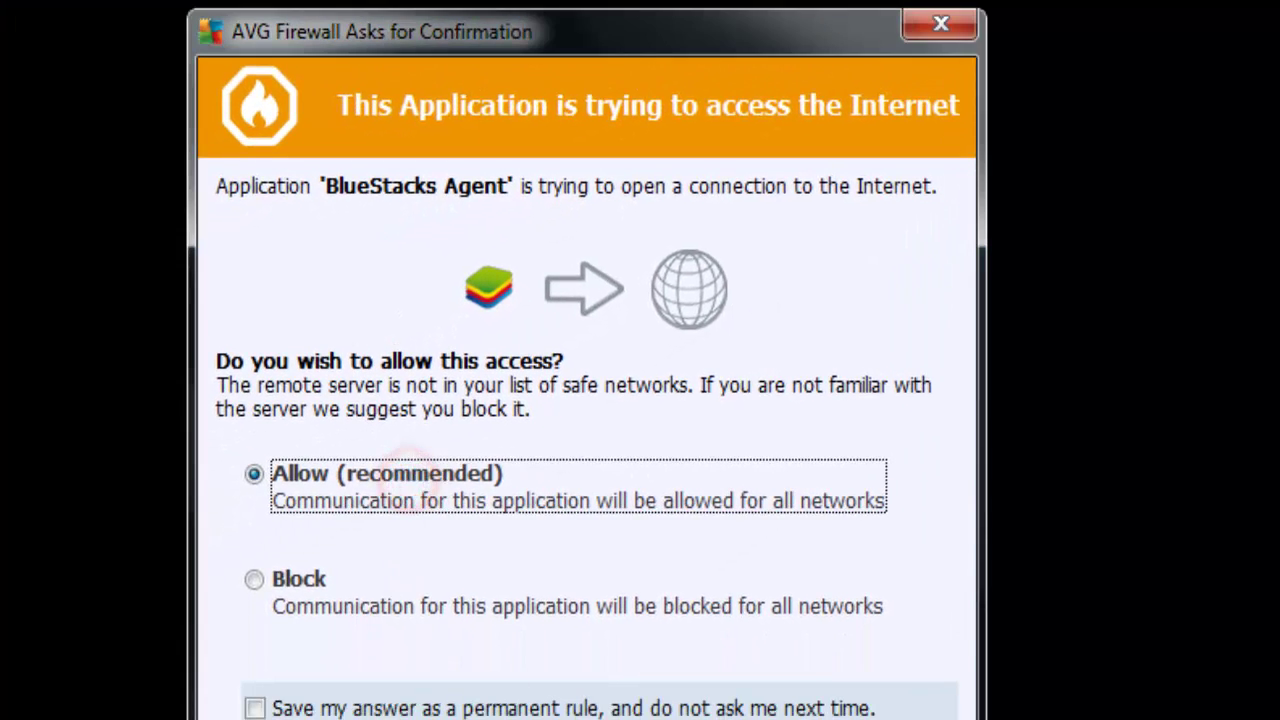
pyautogui.press('Return')
pyautogui.click(423, 474)
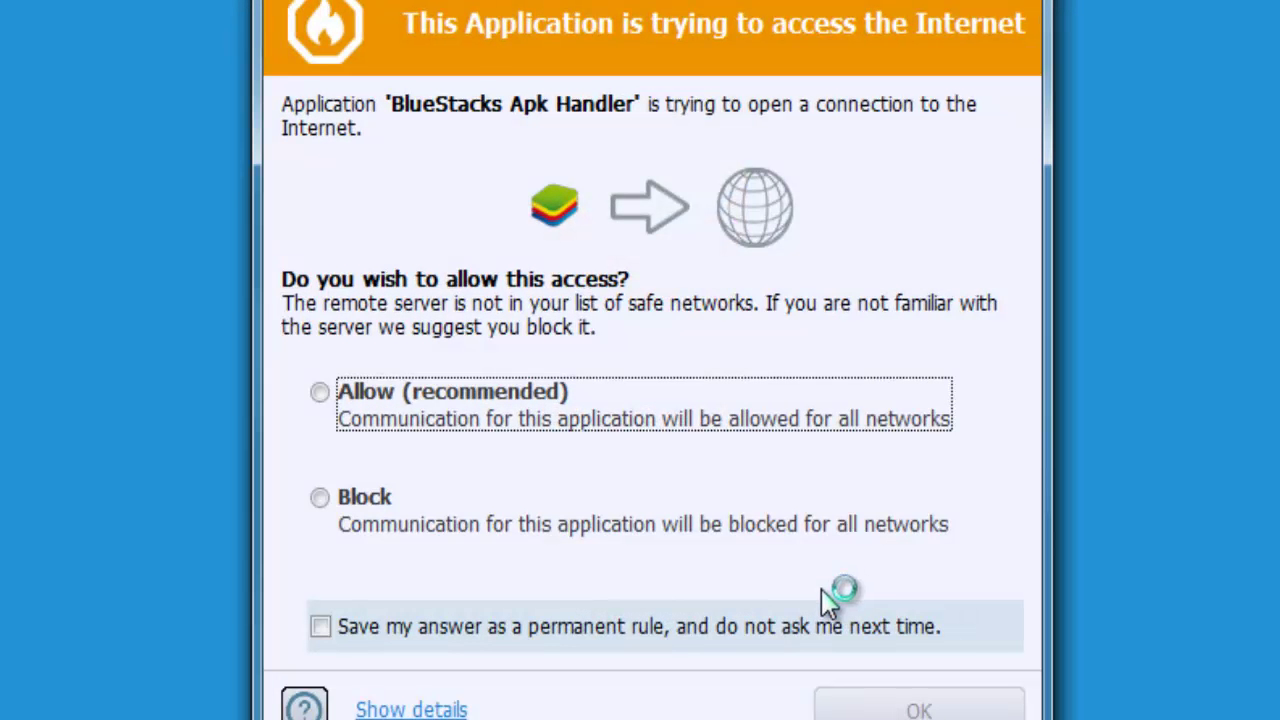
# Allow Internet access for the BlueStacks Apk Handler and the BlueStacks Network Helper Process in the firewall.
pyautogui.click(505, 419)
pyautogui.press('Return')
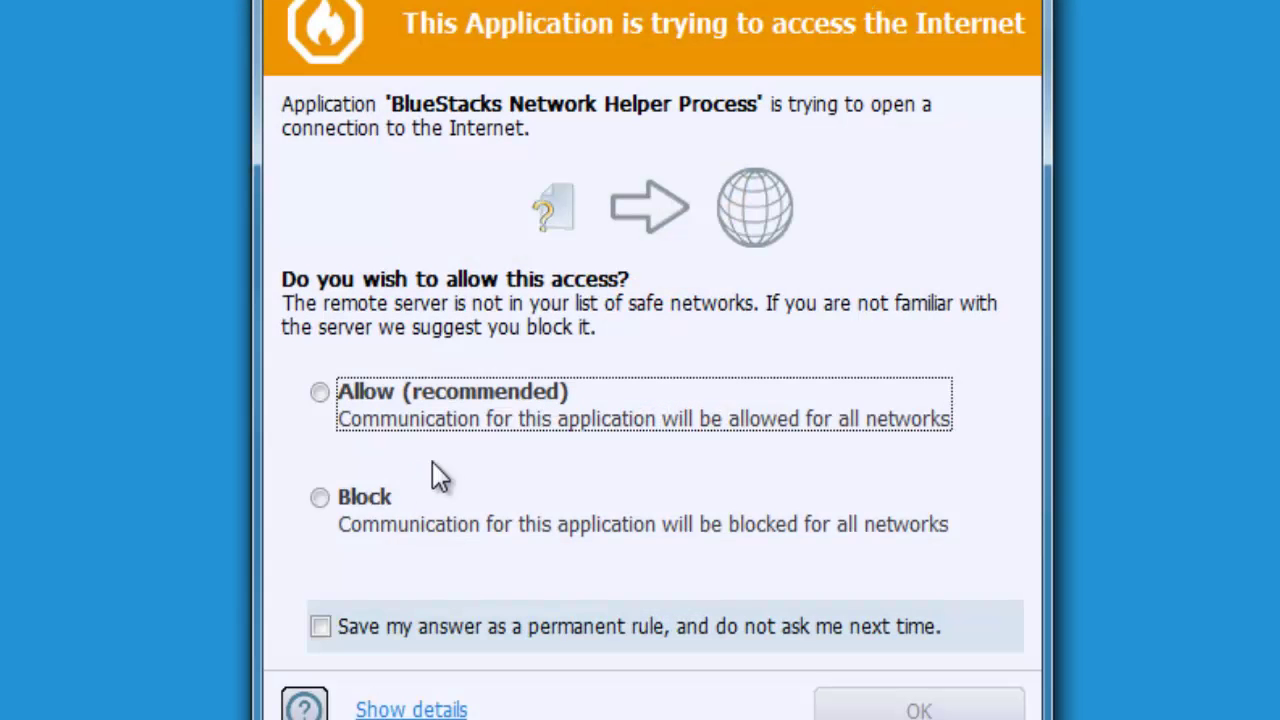
pyautogui.click(486, 411)
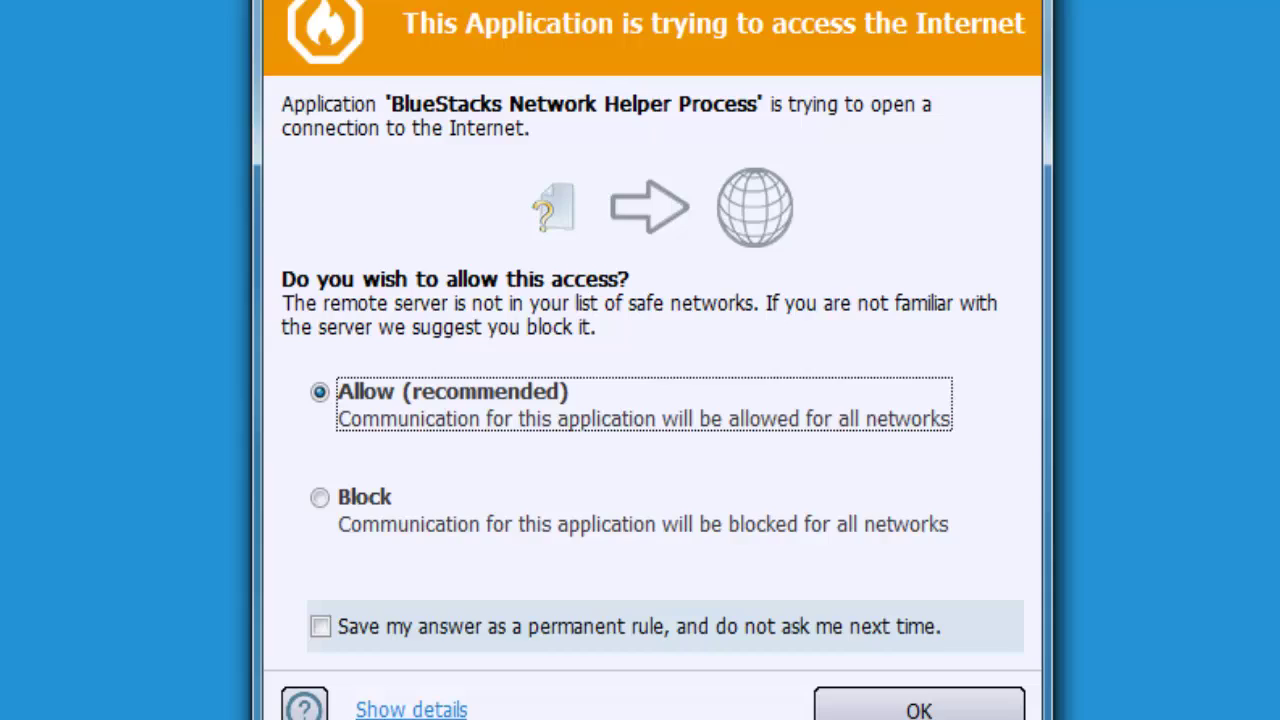
pyautogui.click(920, 706)
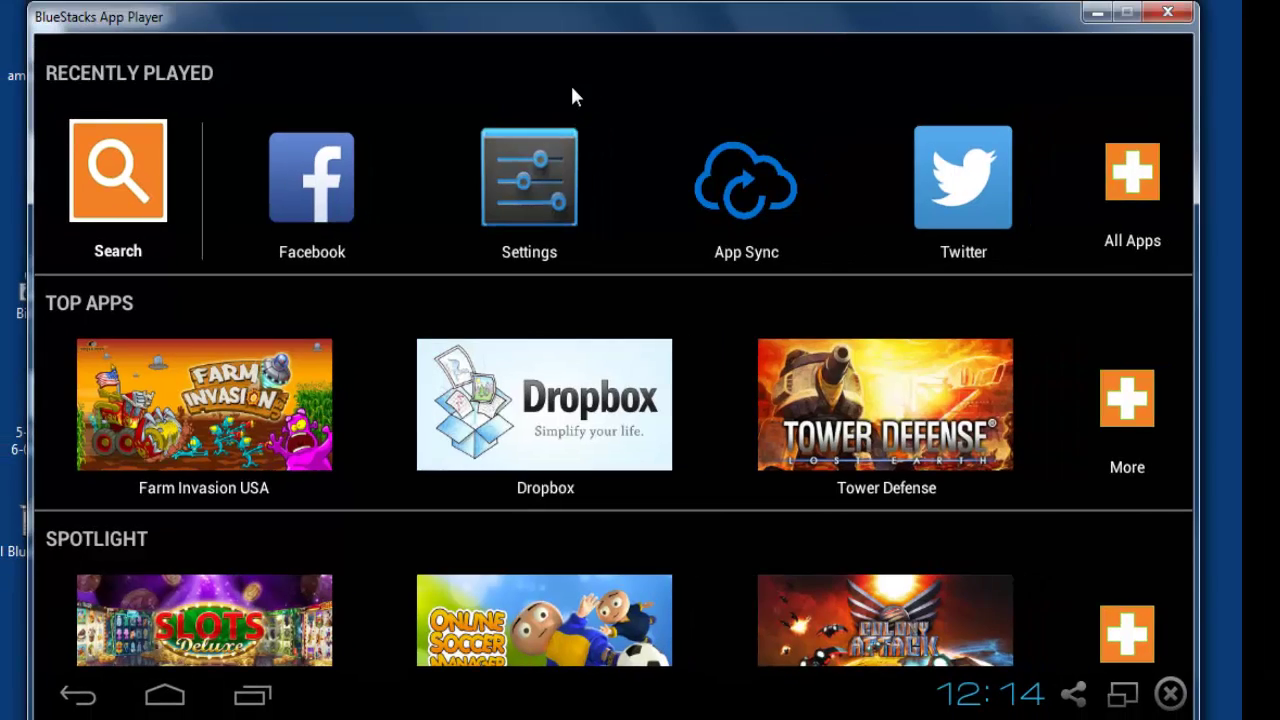
# Look through the recently played, top, spotlight, news and game app sections on the BlueStacks home screen.
pyautogui.scroll(-7, 651, 439)
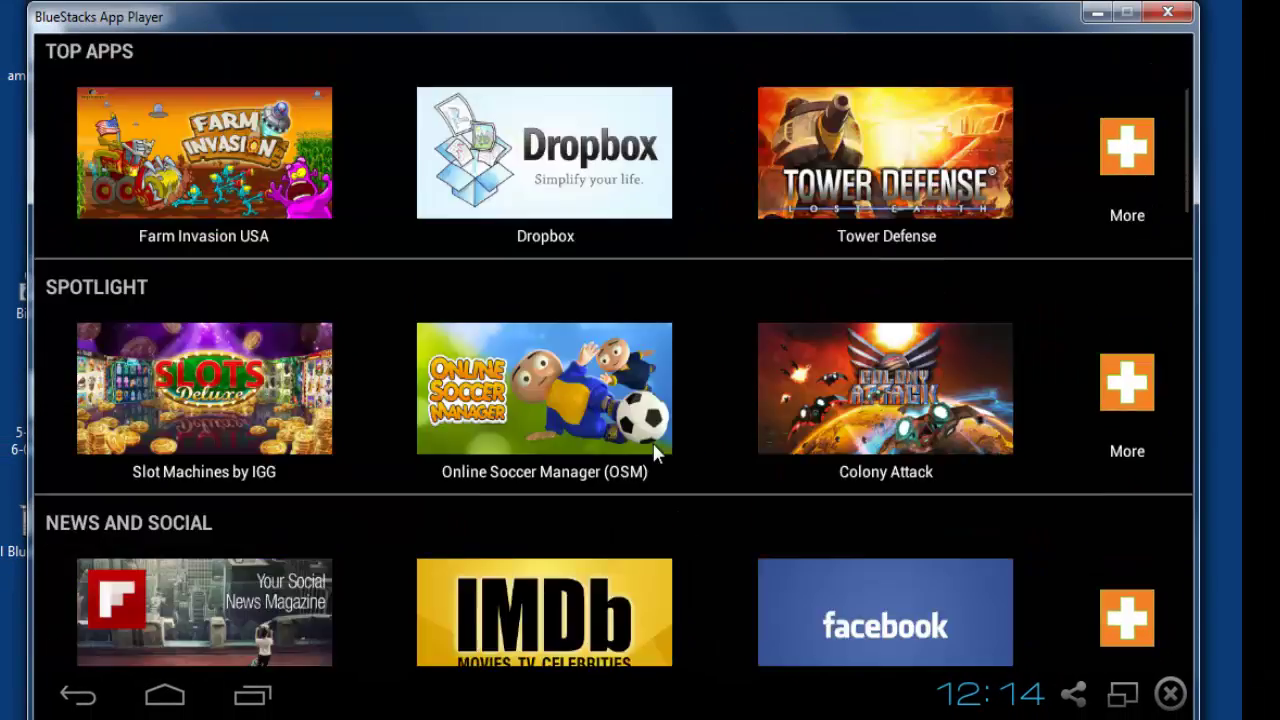
pyautogui.scroll(4, 651, 439)
pyautogui.scroll(3, 651, 438)
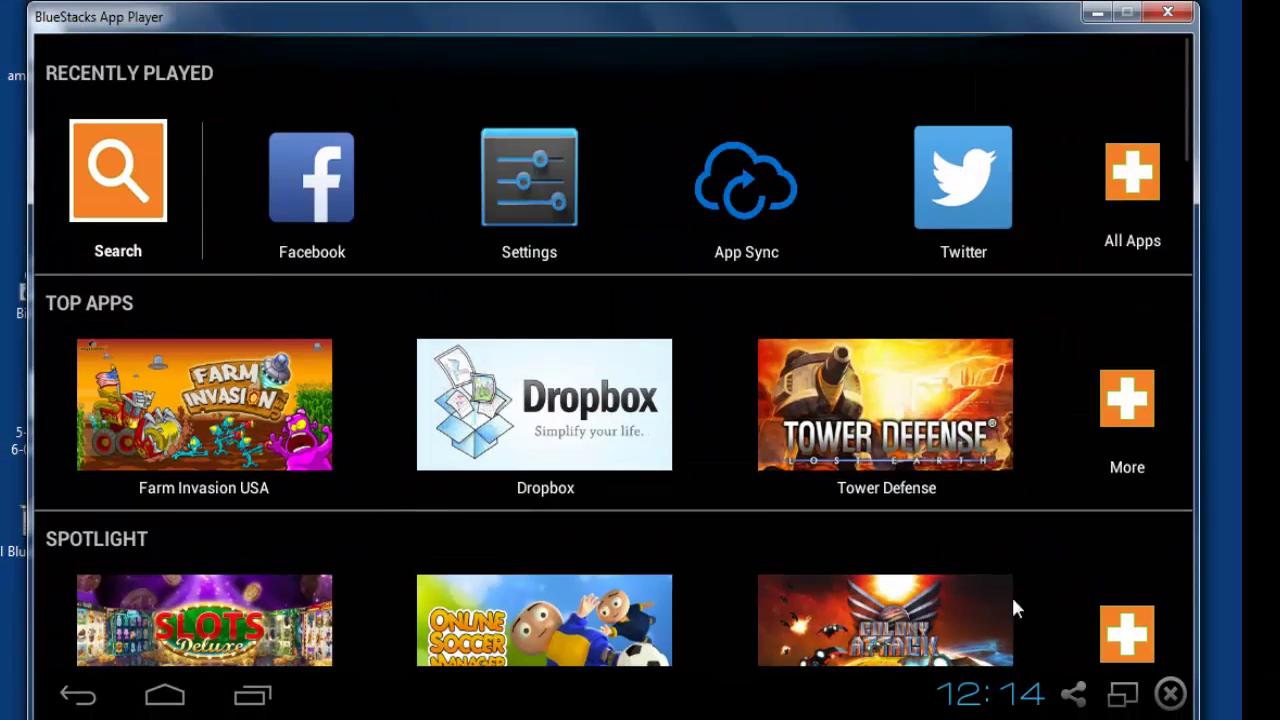
pyautogui.click(162, 699)
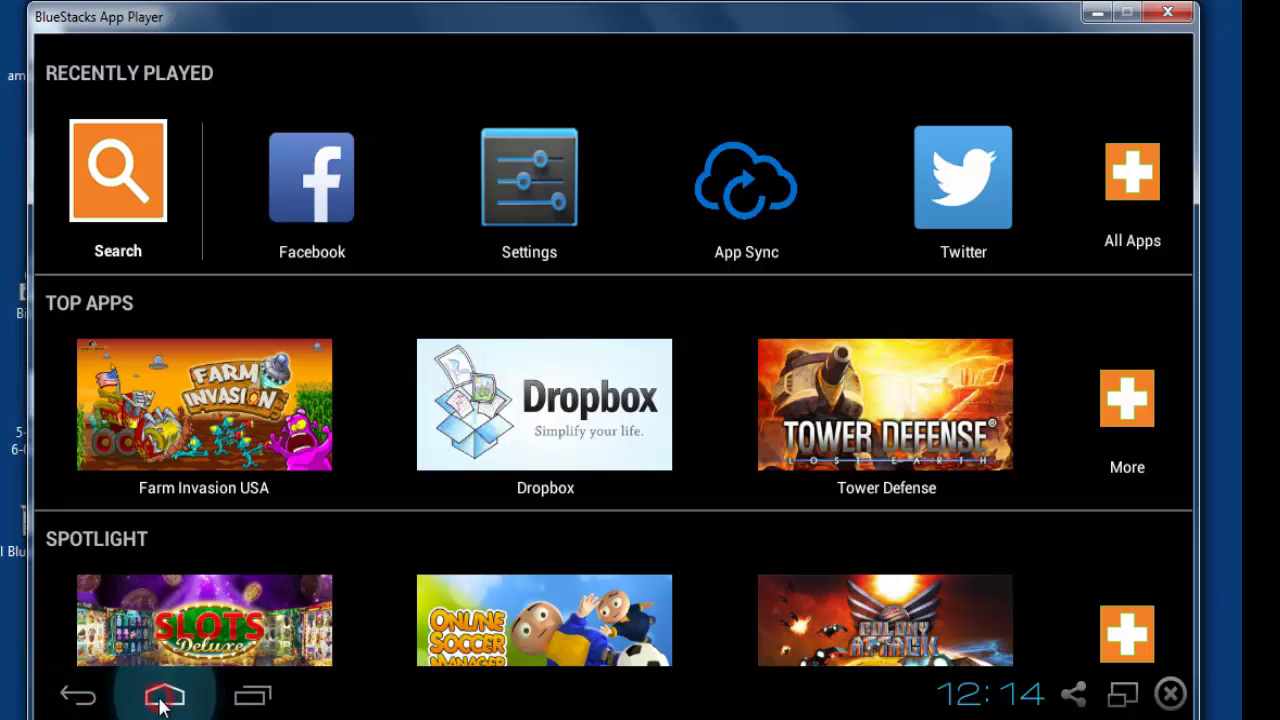
pyautogui.click(252, 697)
pyautogui.click(186, 636)
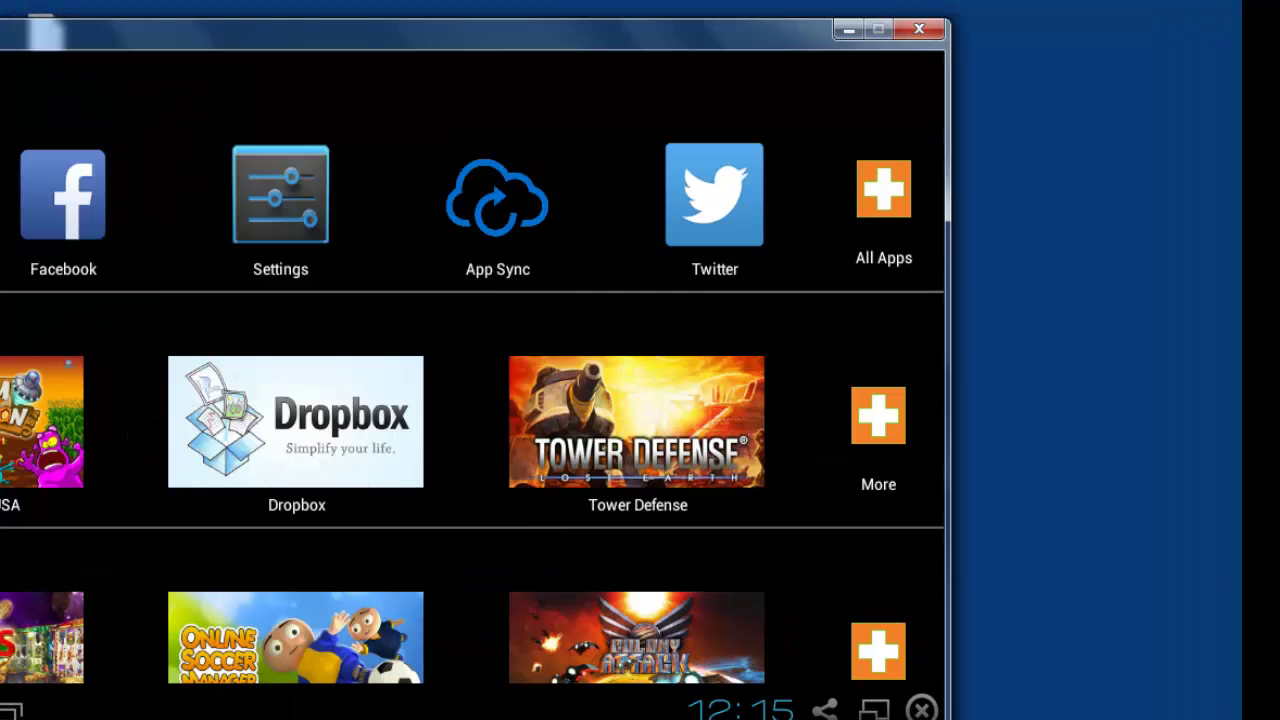
pyautogui.scroll(-5, 80, 525)
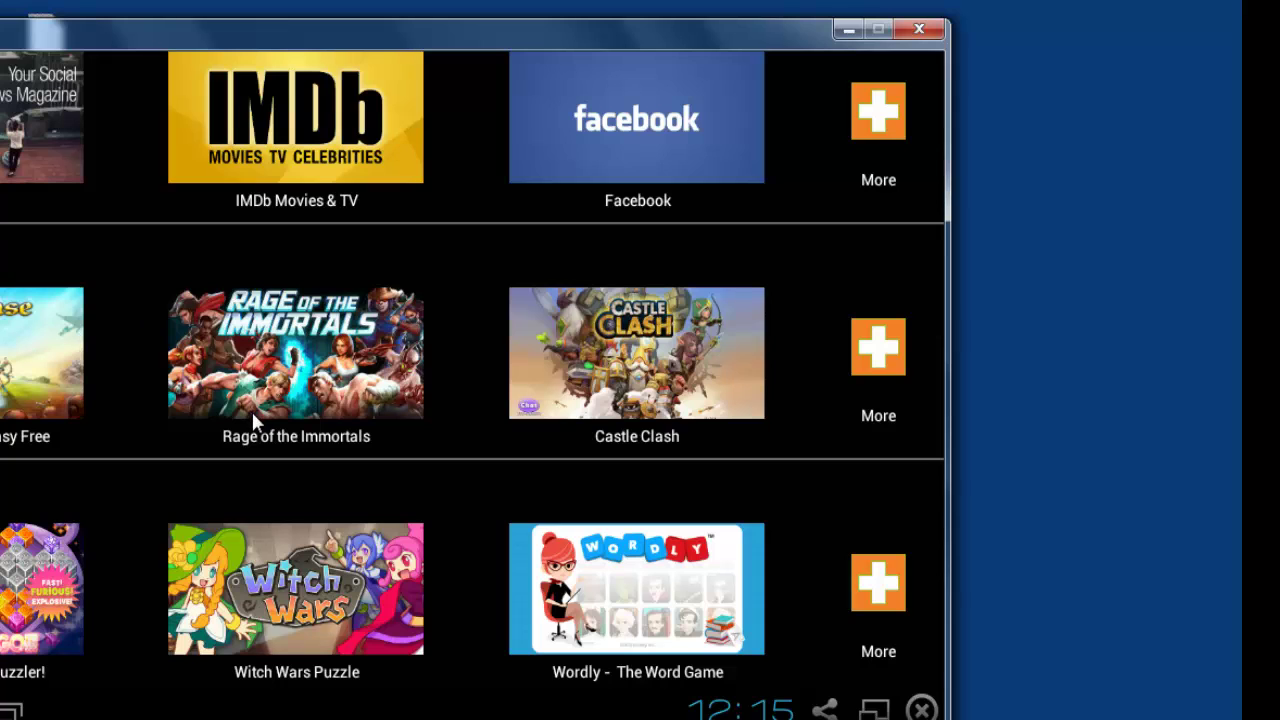
pyautogui.scroll(1, 324, 400)
pyautogui.scroll(5, 326, 407)
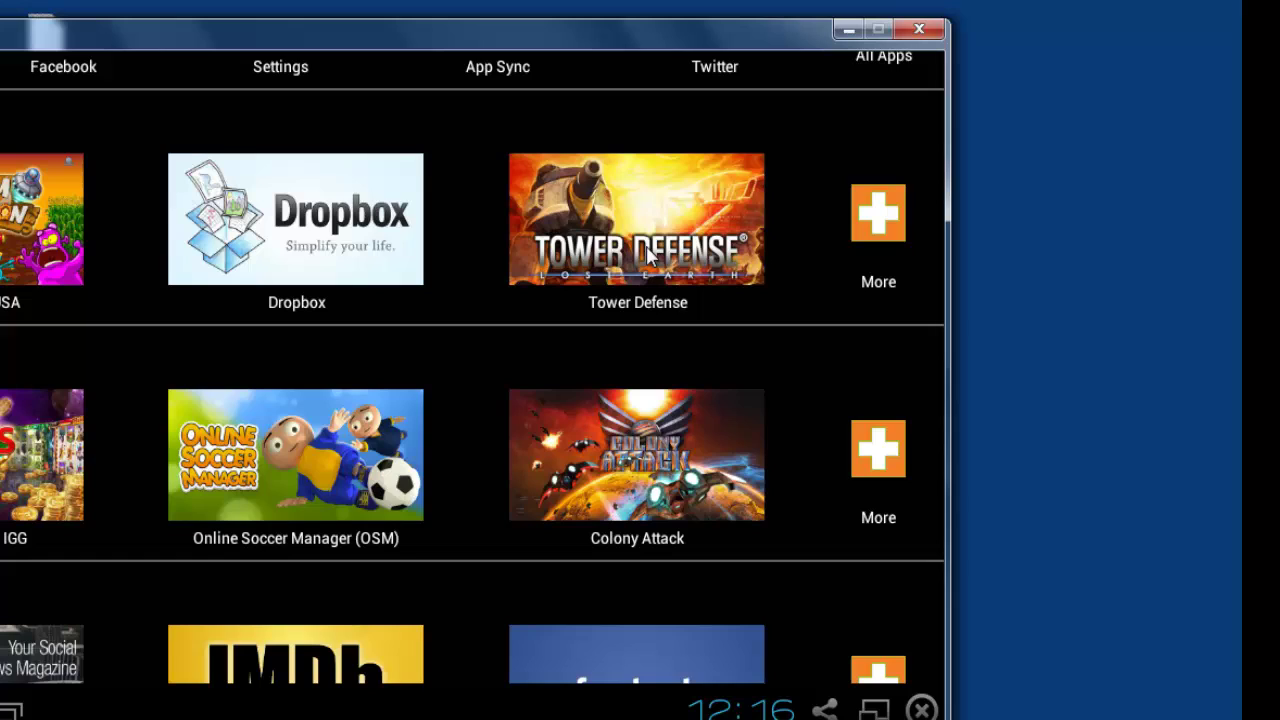
# Open the Tower Defense store page from the top apps and start its installation, accepting the app permissions.
pyautogui.click(648, 255)
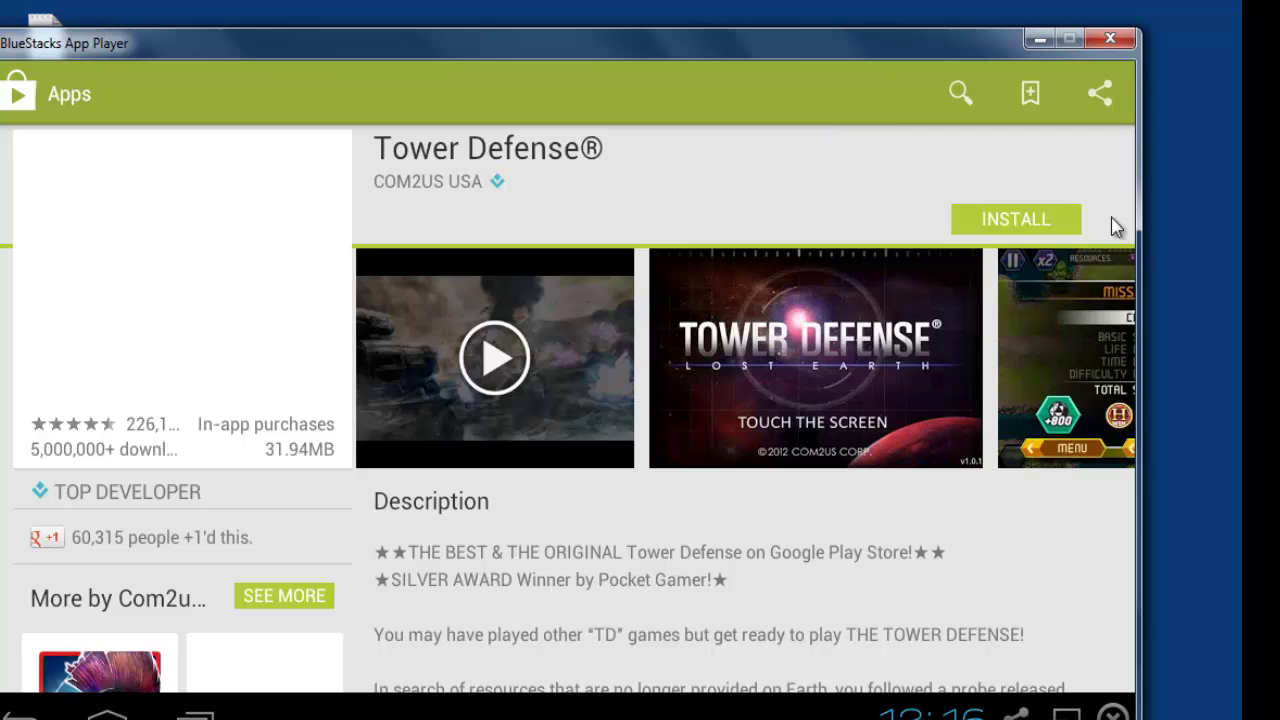
pyautogui.click(1018, 226)
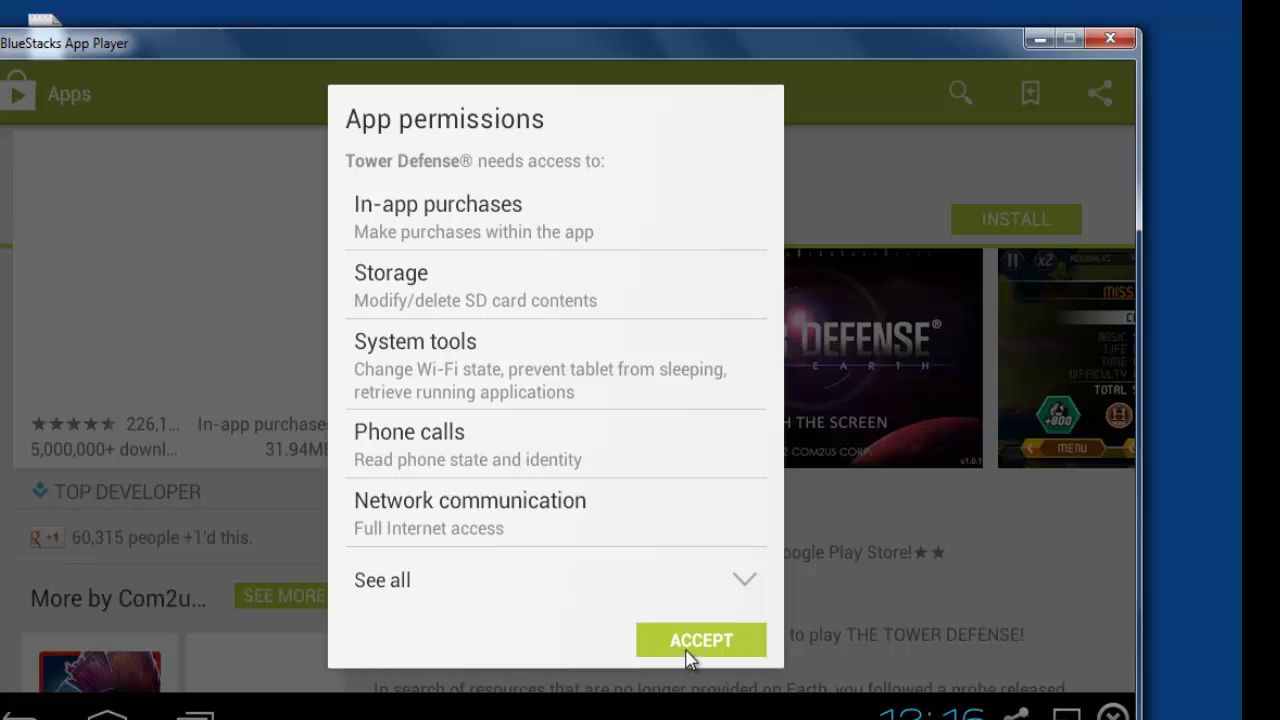
pyautogui.click(688, 657)
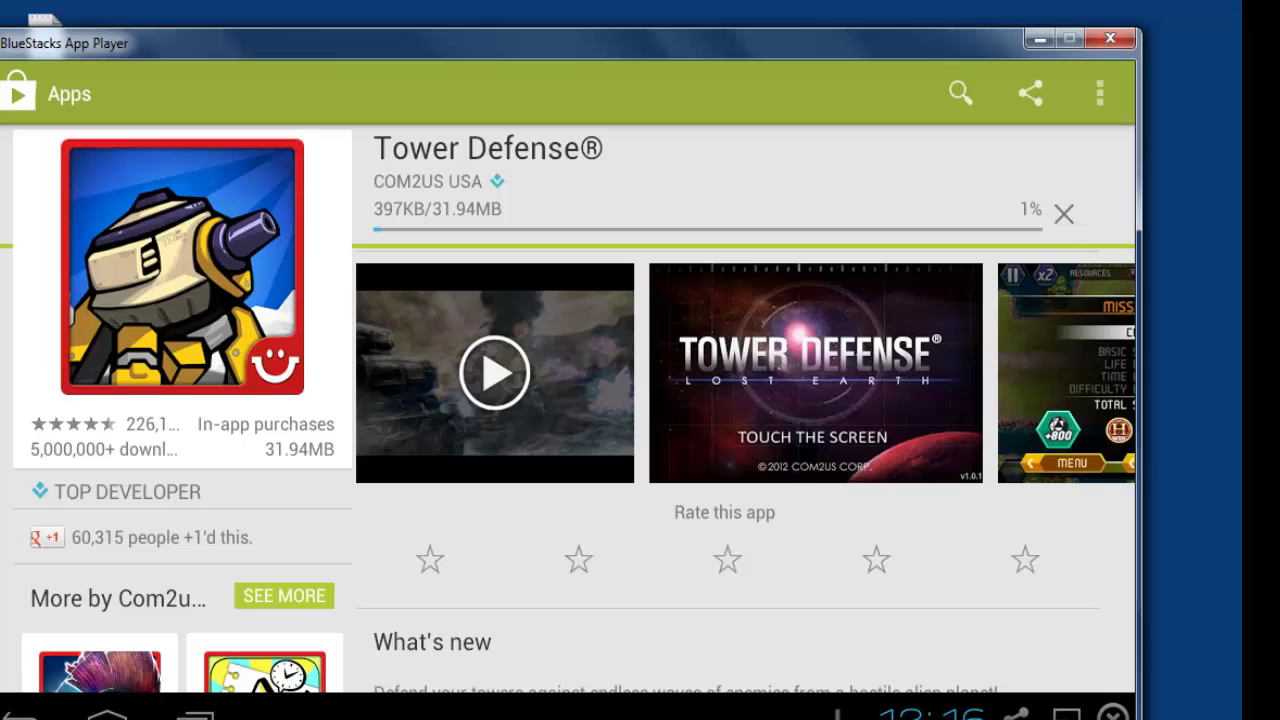
# Check the Tower Defense download in the notifications, cancel the download and return to the BlueStacks home screen.
pyautogui.click(1015, 712)
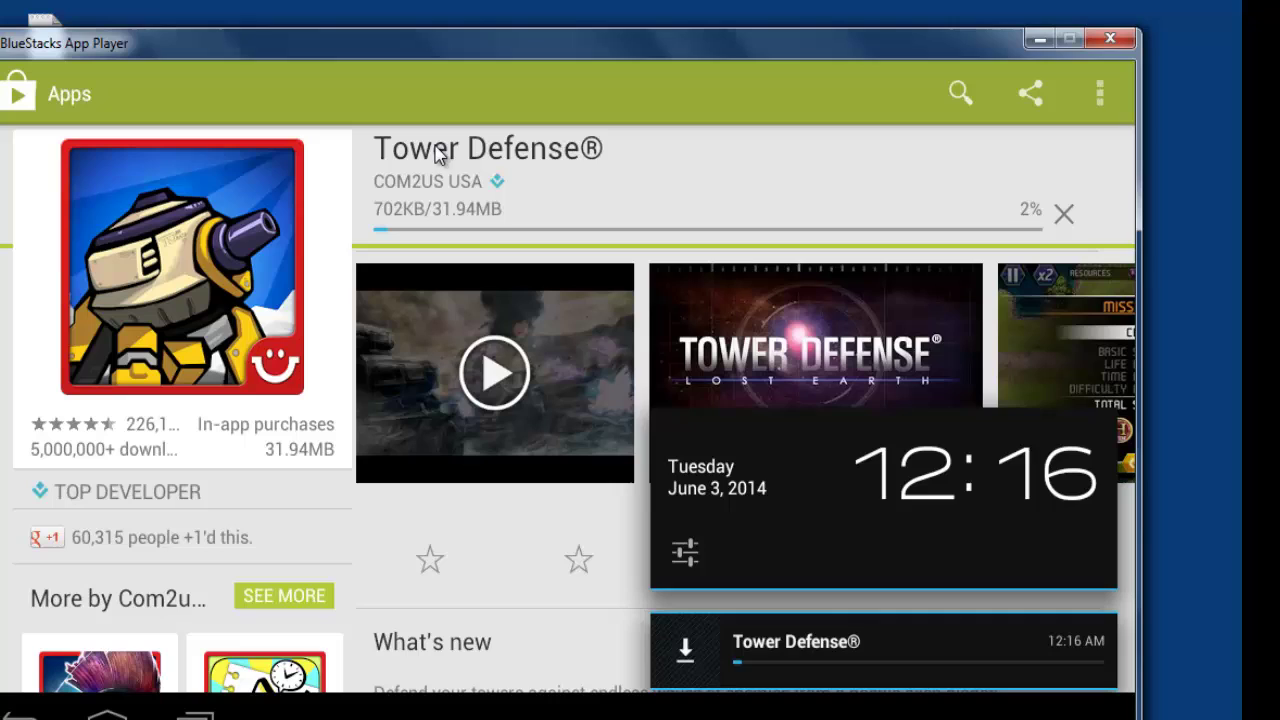
pyautogui.click(8, 97)
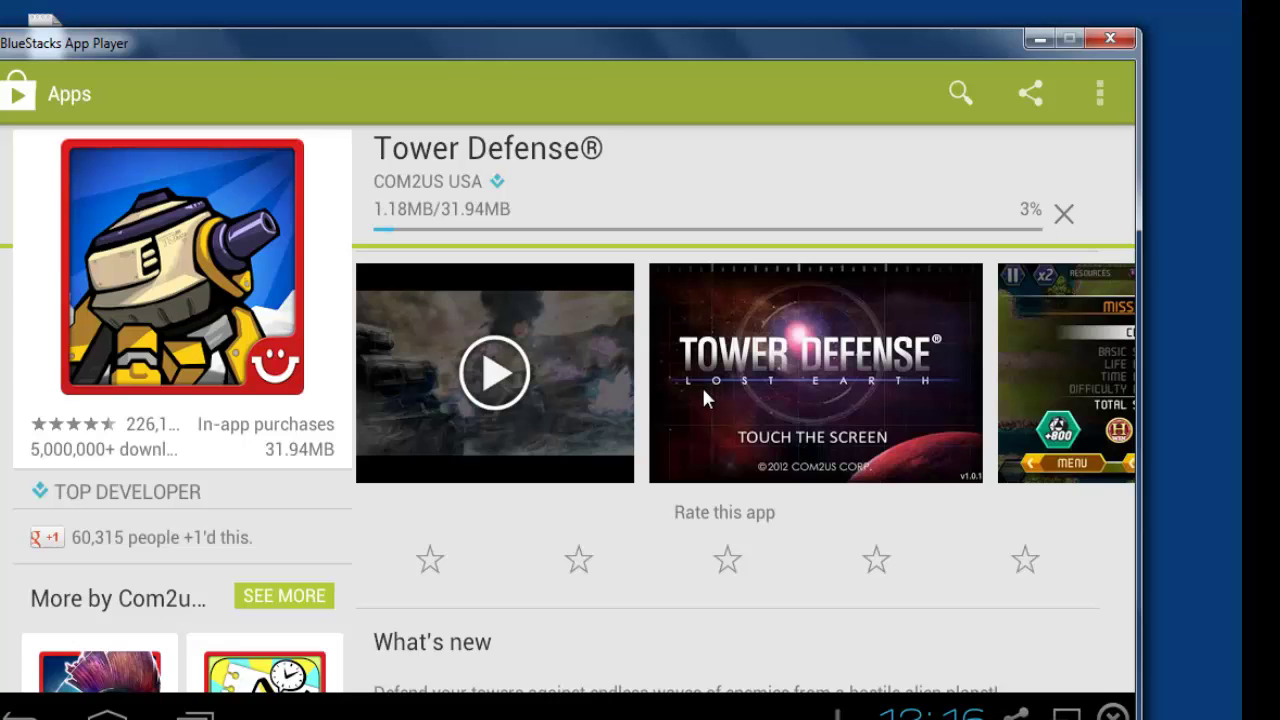
pyautogui.click(1063, 215)
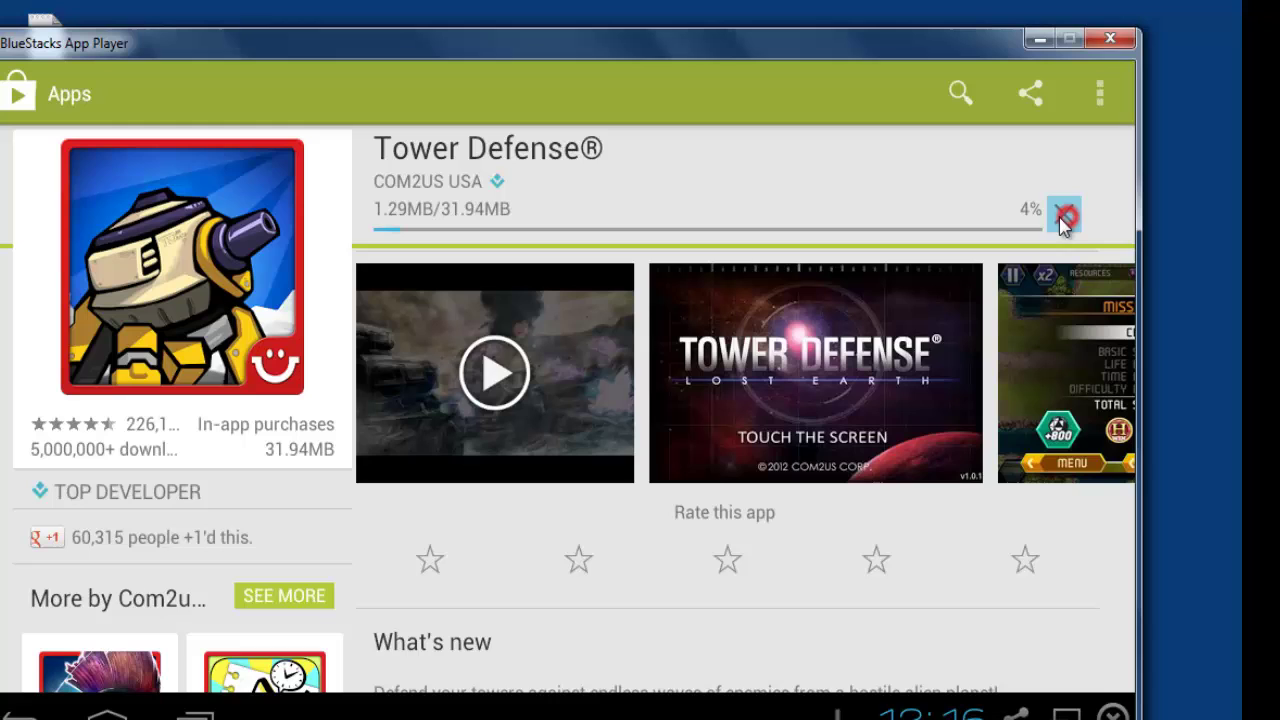
pyautogui.click(22, 710)
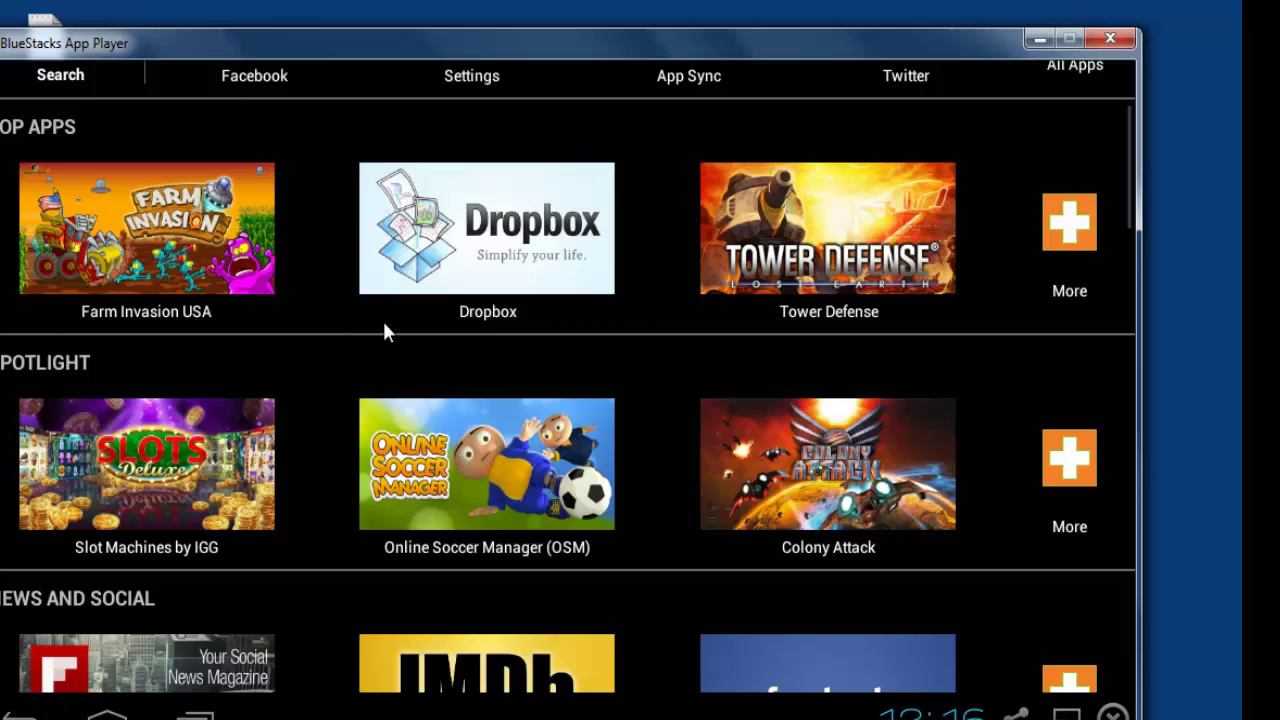
# Open the Facebook app from the recently played apps and log in with the account's e-mail address and password.
pyautogui.scroll(2, 503, 365)
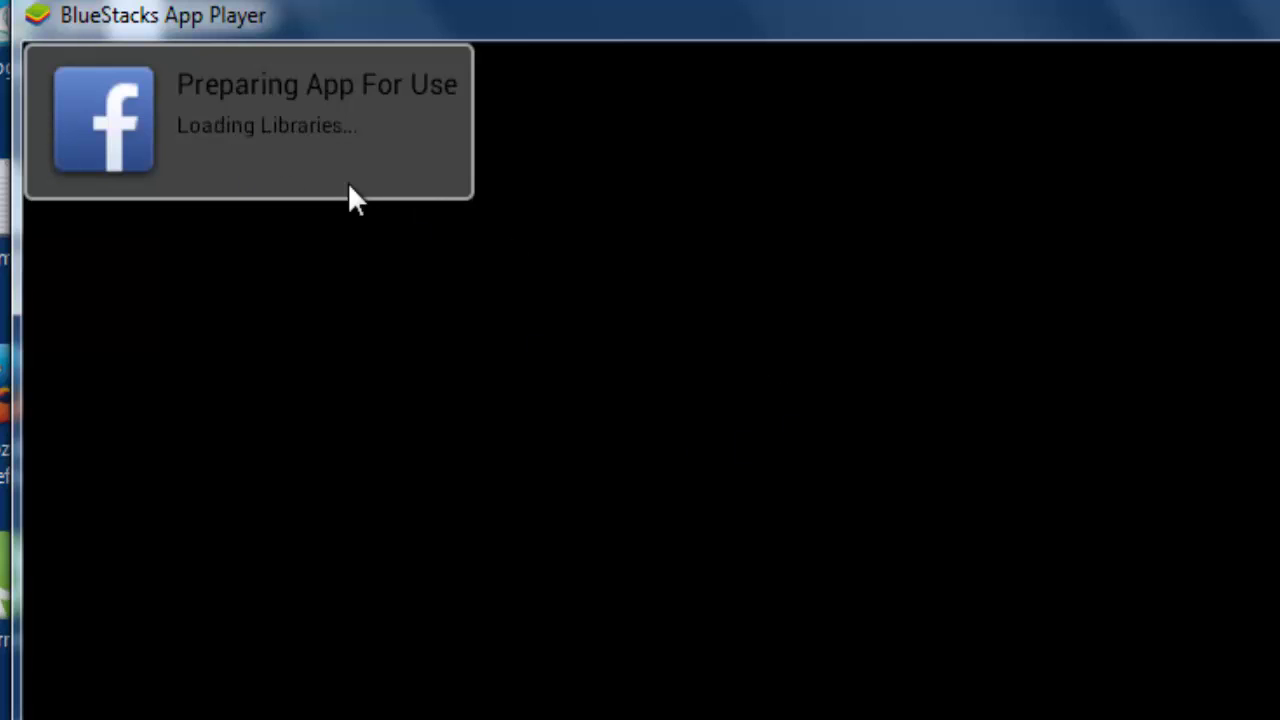
pyautogui.moveTo(773, 29)
pyautogui.mouseDown()
pyautogui.moveTo(1008, 29)
pyautogui.moveTo(941, 1)
pyautogui.moveTo(951, 6)
pyautogui.moveTo(764, 20)
pyautogui.mouseUp()
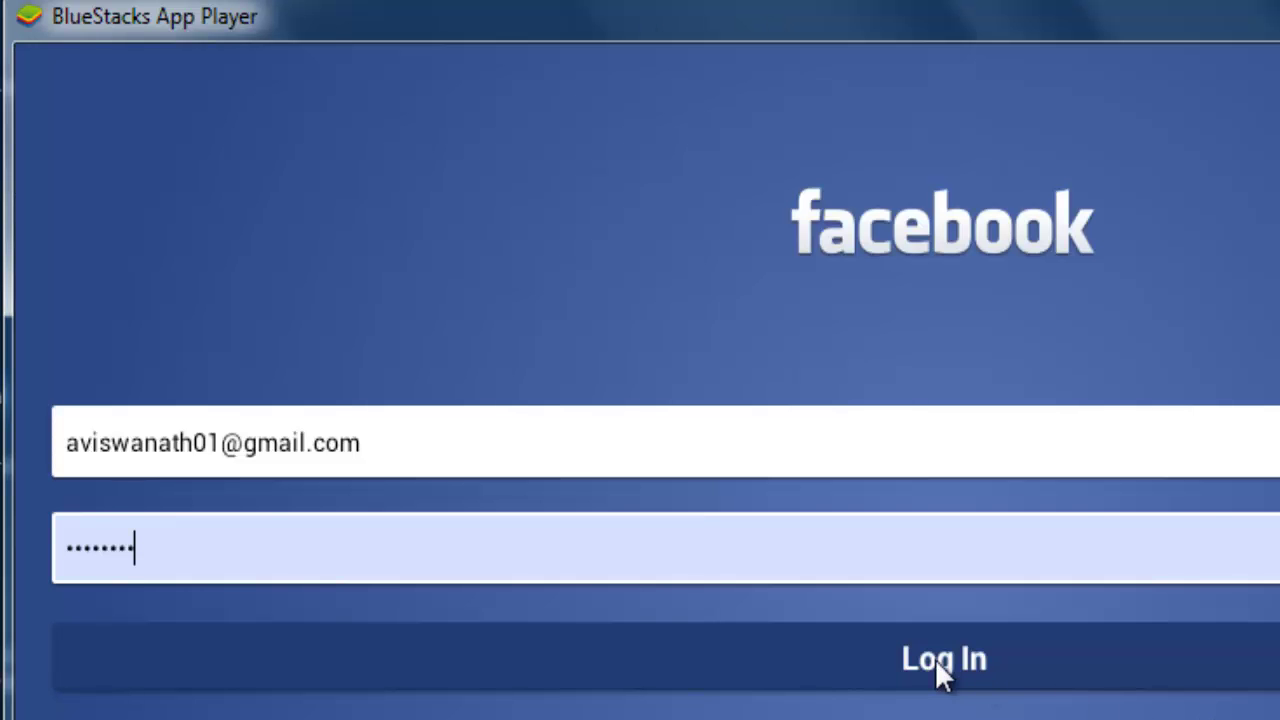
pyautogui.click(935, 659)
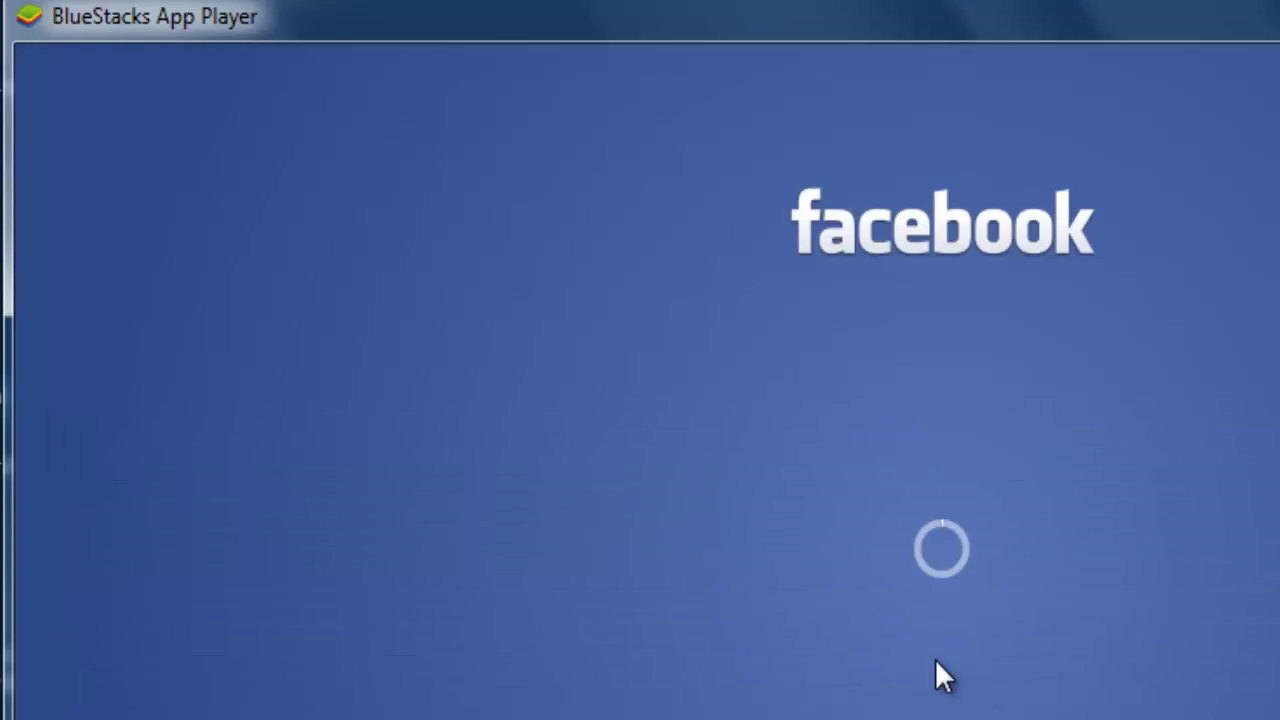